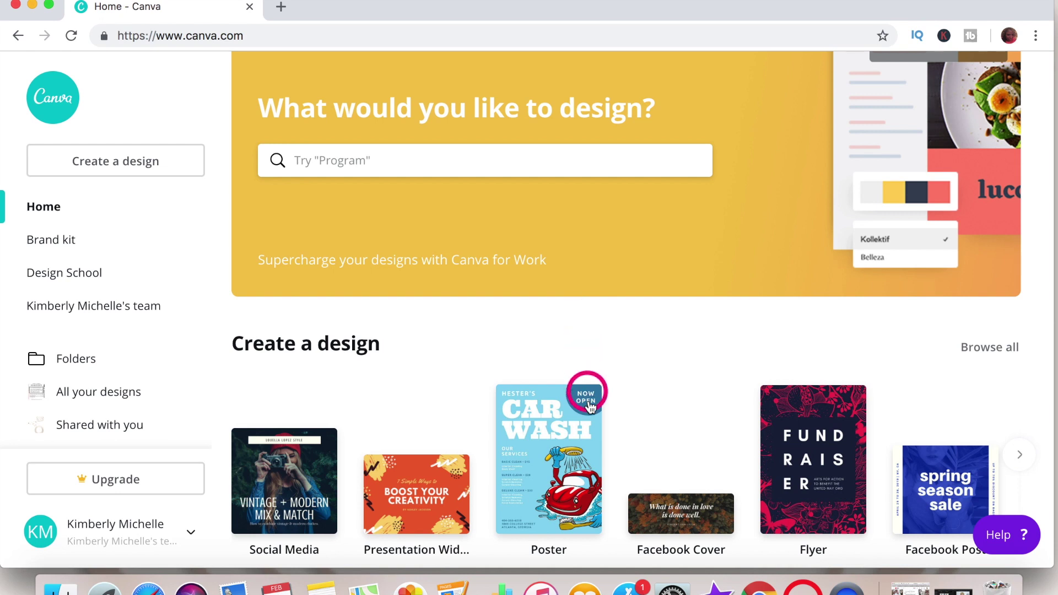
Try setting up a custom-dimensions design, keeping pixels as the unit
{"action": "scroll", "coordinate": [583, 443], "scroll_direction": "down", "scroll_amount": 2}
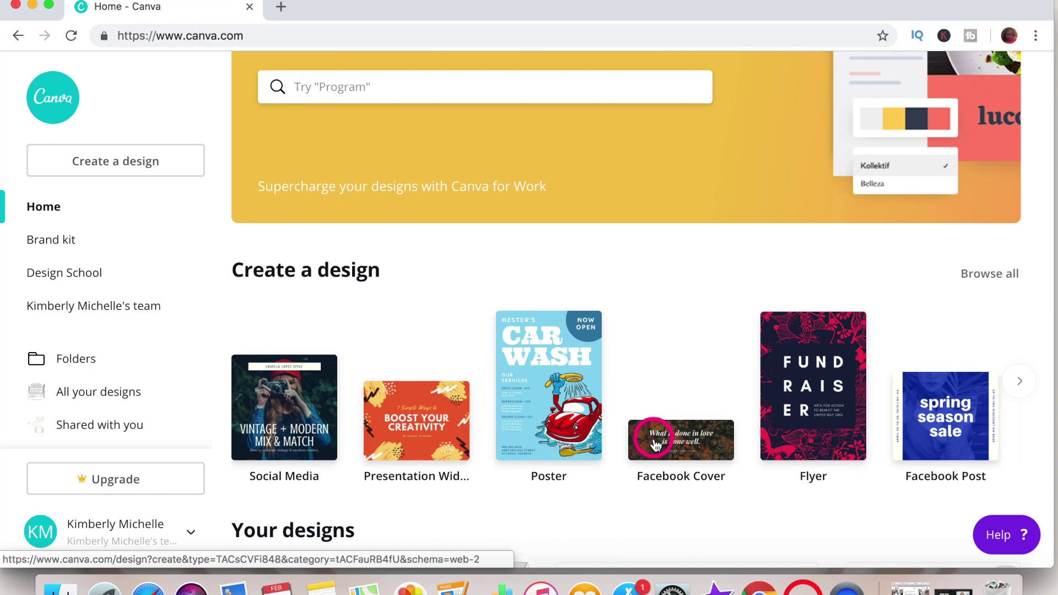
{"action": "scroll", "coordinate": [835, 383], "scroll_direction": "up", "scroll_amount": 3}
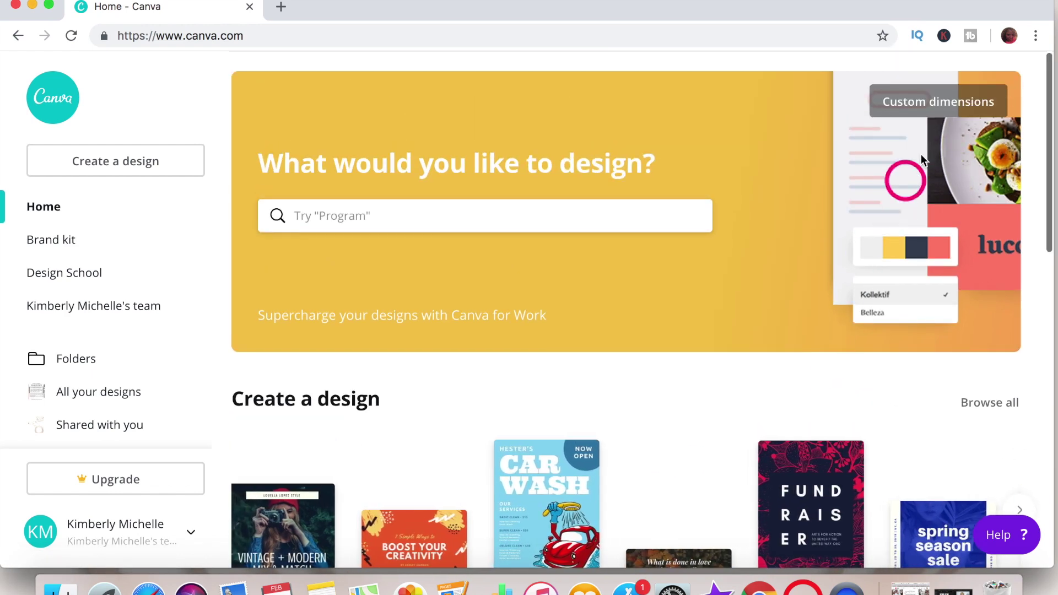
{"action": "left_click", "coordinate": [941, 104]}
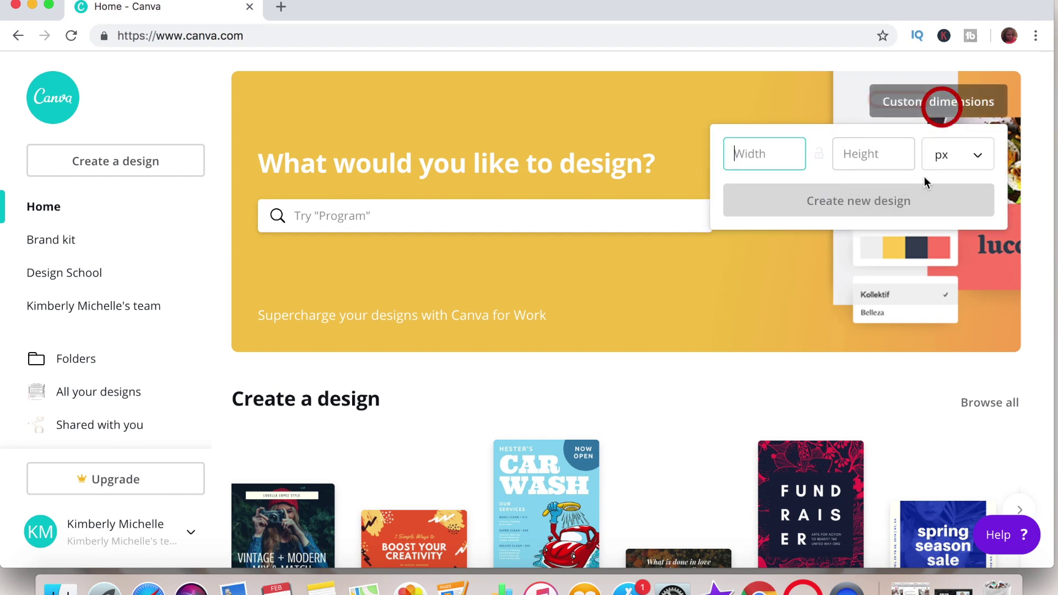
{"action": "left_click", "coordinate": [986, 160]}
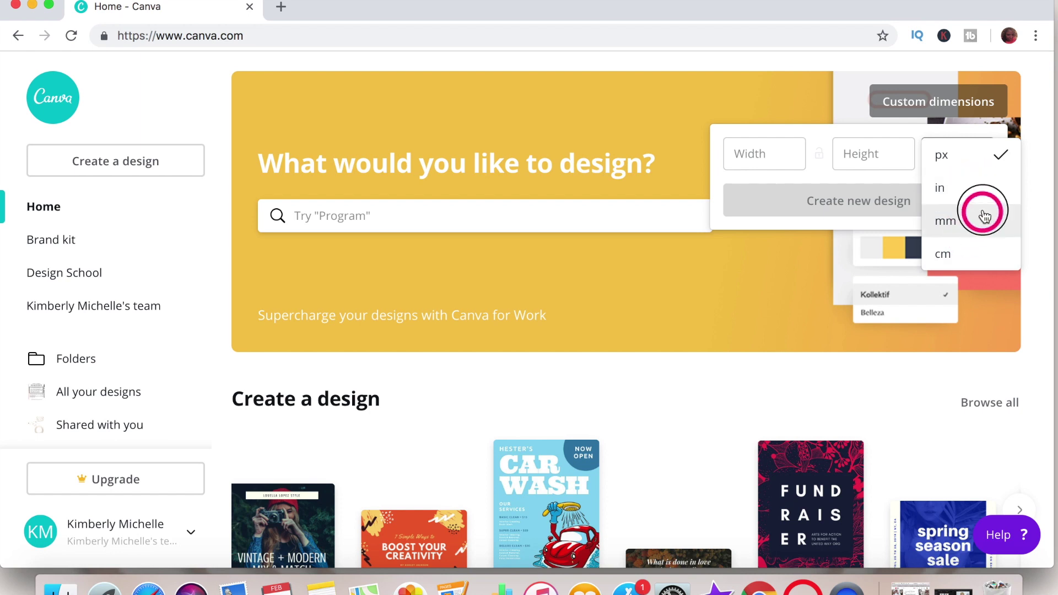
{"action": "left_click", "coordinate": [948, 154]}
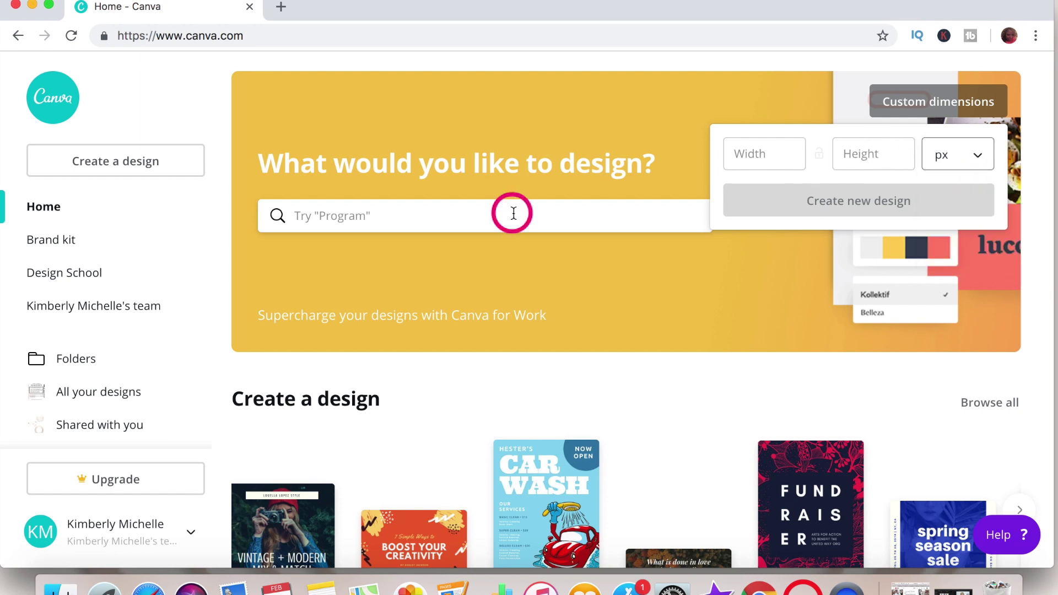
Search 'you', create a blank YouTube Thumbnail design, and show the text options
{"action": "left_click", "coordinate": [507, 218]}
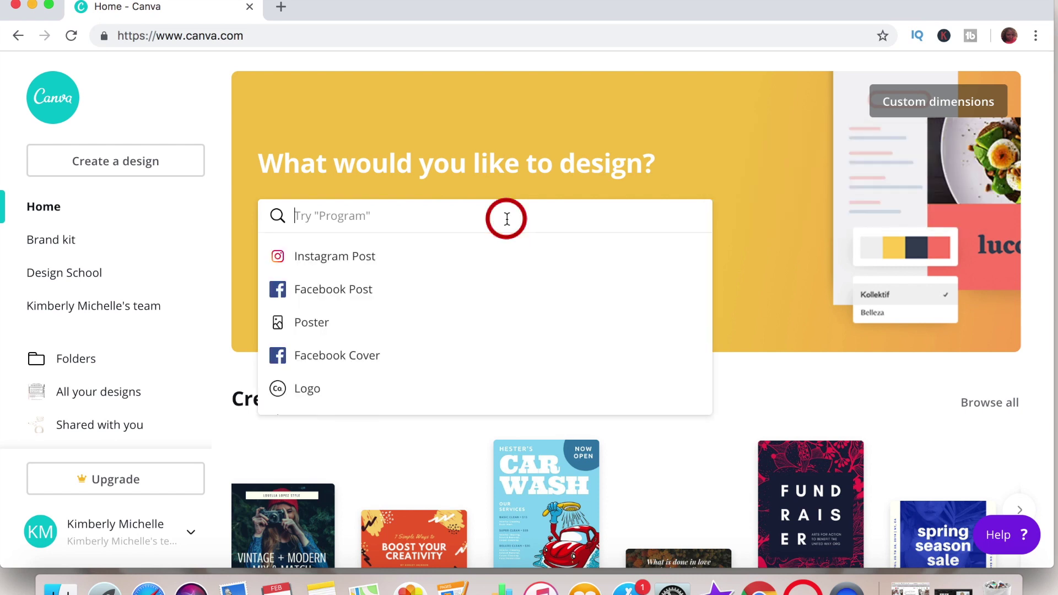
{"action": "type", "text": "you"}
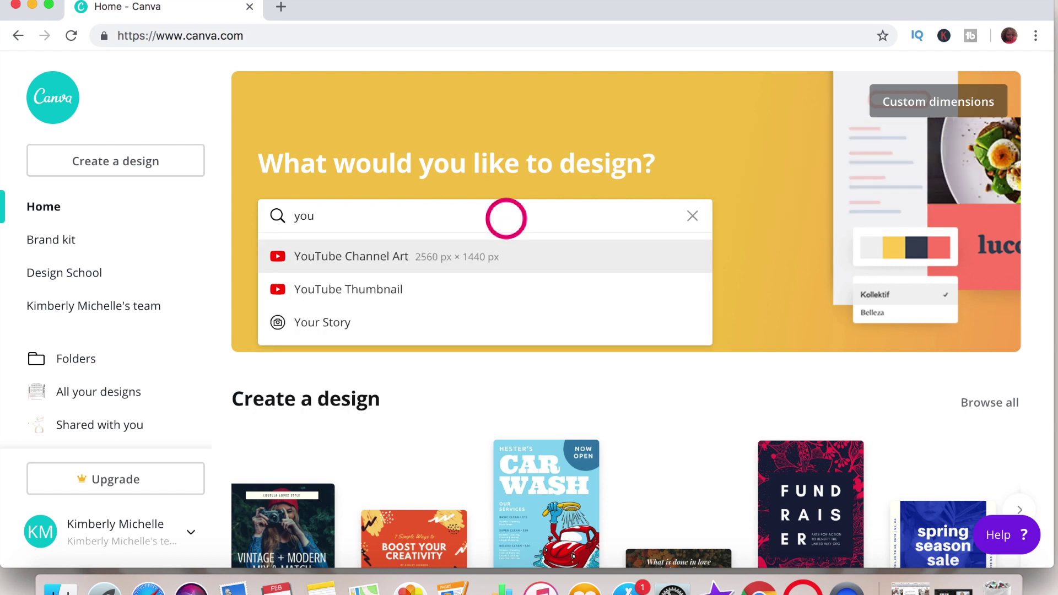
{"action": "left_click", "coordinate": [410, 295]}
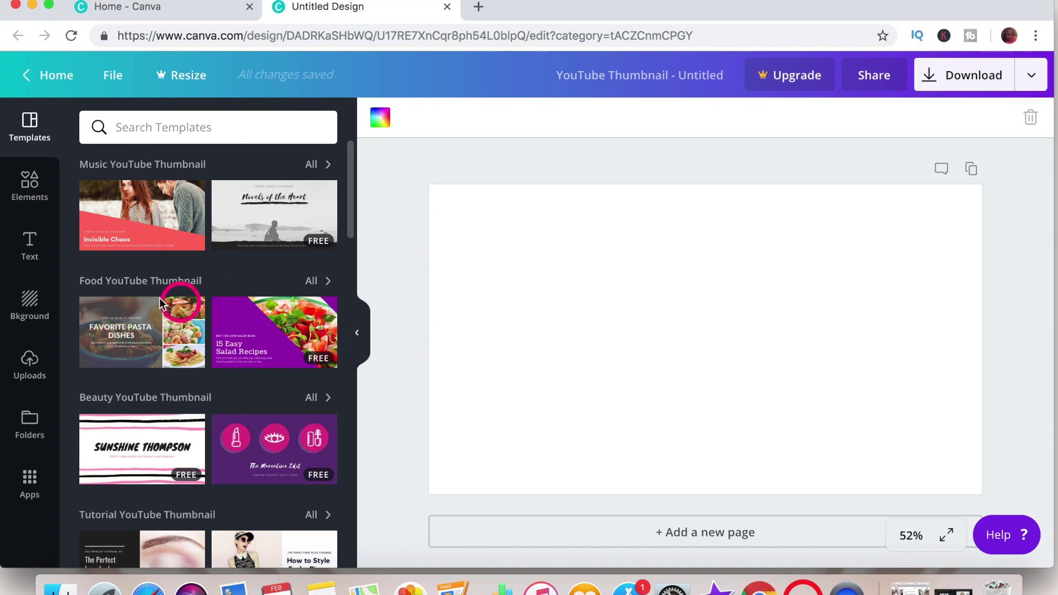
{"action": "left_click", "coordinate": [29, 248]}
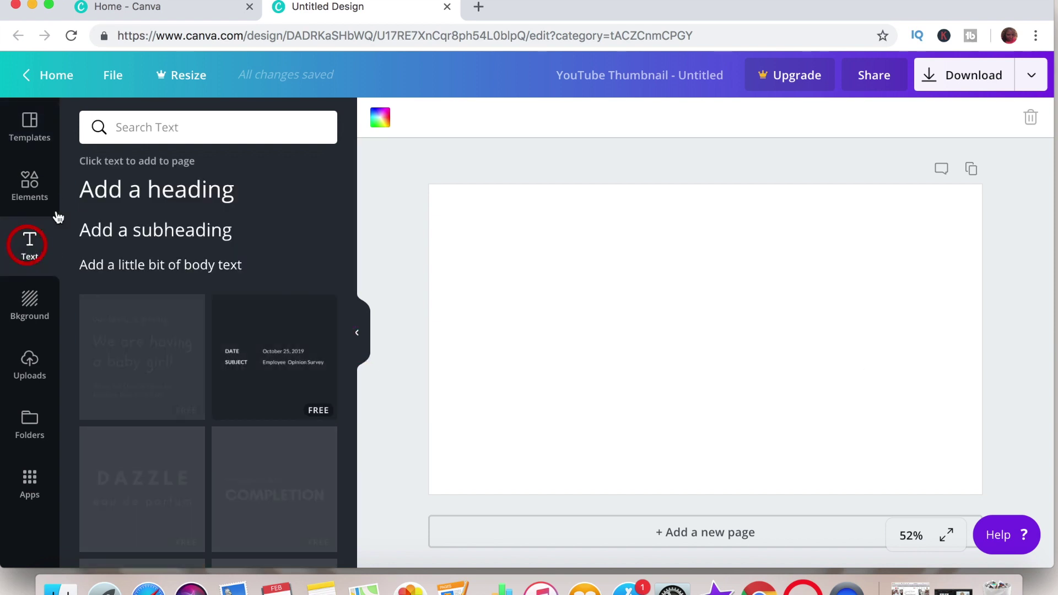
Add a 'Hey There' heading, enlarge it, set it in Abhaya Libre ExtraBold, and centre it
{"action": "left_click", "coordinate": [136, 196]}
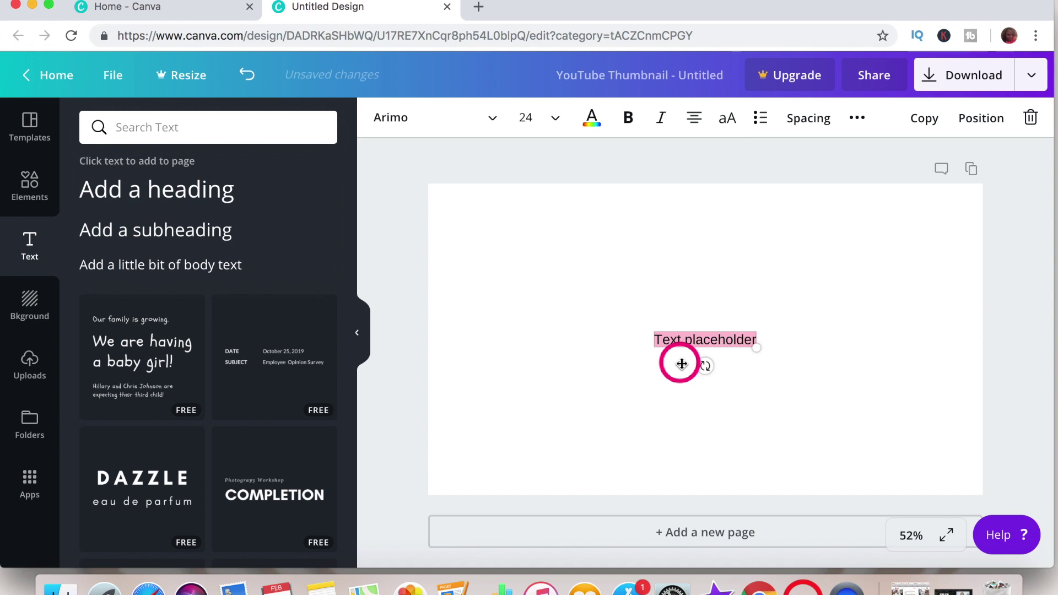
{"action": "type", "text": "Hey There"}
{"action": "left_click_drag", "start_coordinate": [756, 348], "coordinate": [835, 437]}
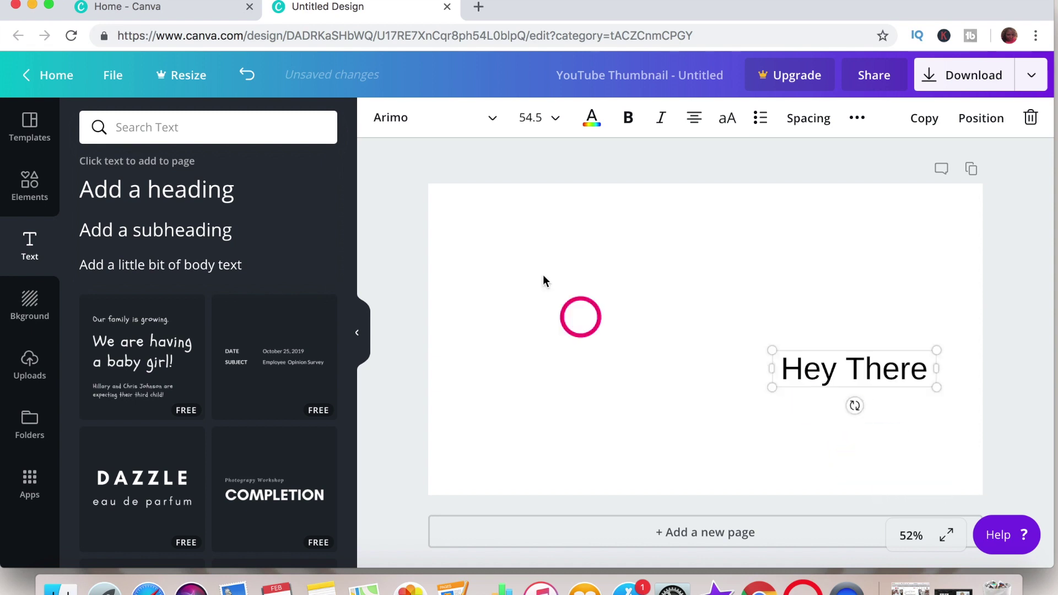
{"action": "left_click", "coordinate": [494, 119]}
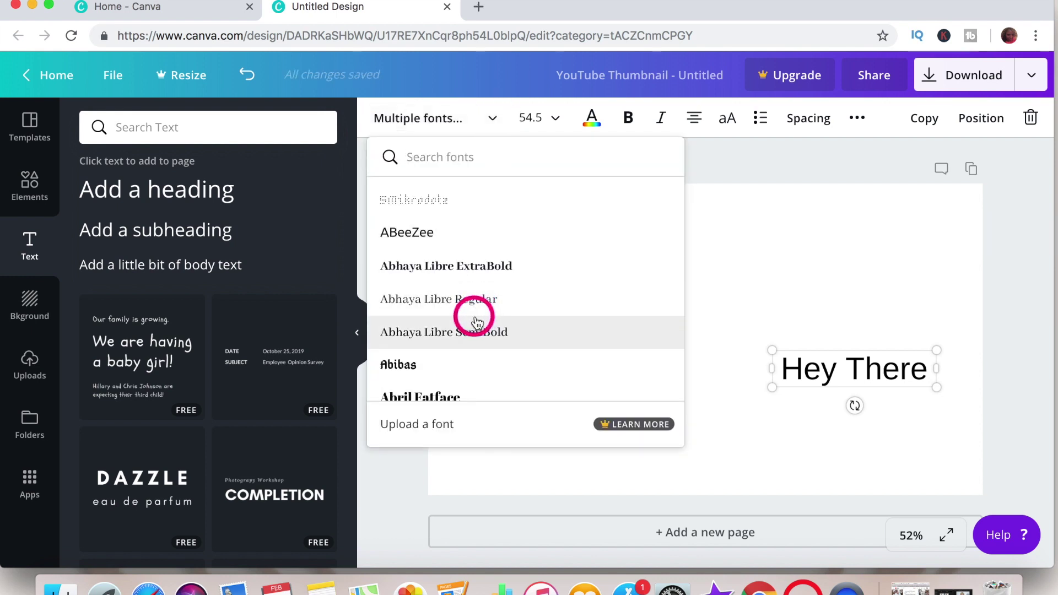
{"action": "left_click", "coordinate": [473, 266]}
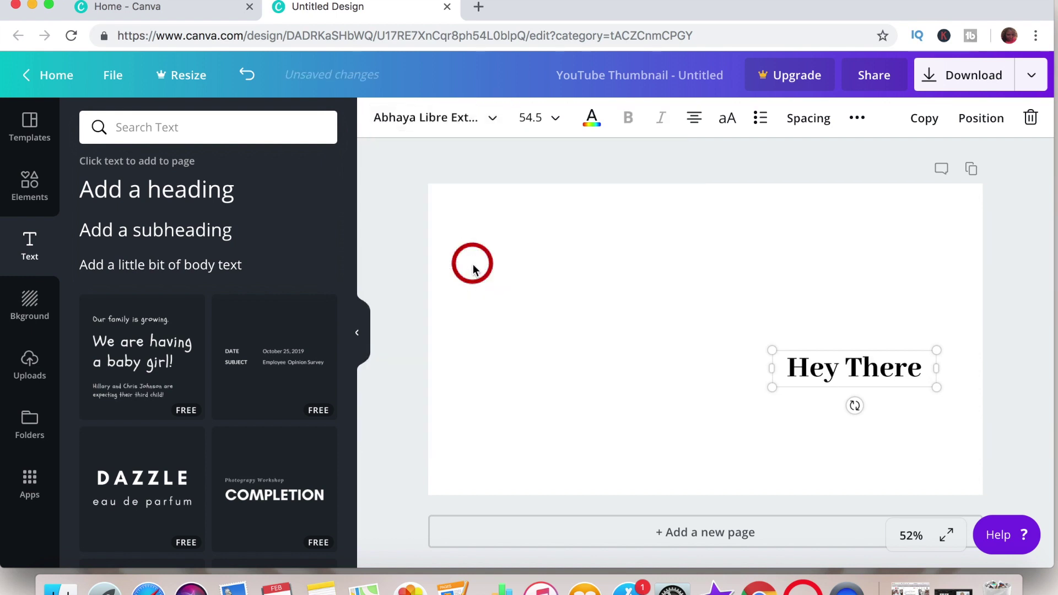
{"action": "left_click_drag", "start_coordinate": [827, 368], "coordinate": [678, 303]}
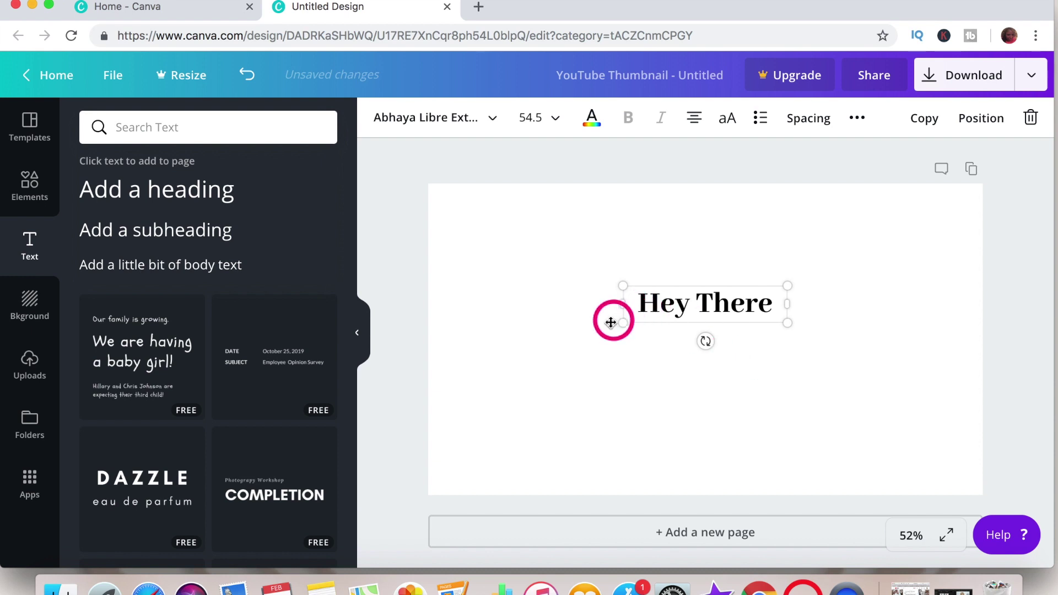
Colour the Hey There text a soft light blue with the custom colour picker
{"action": "left_click", "coordinate": [594, 124]}
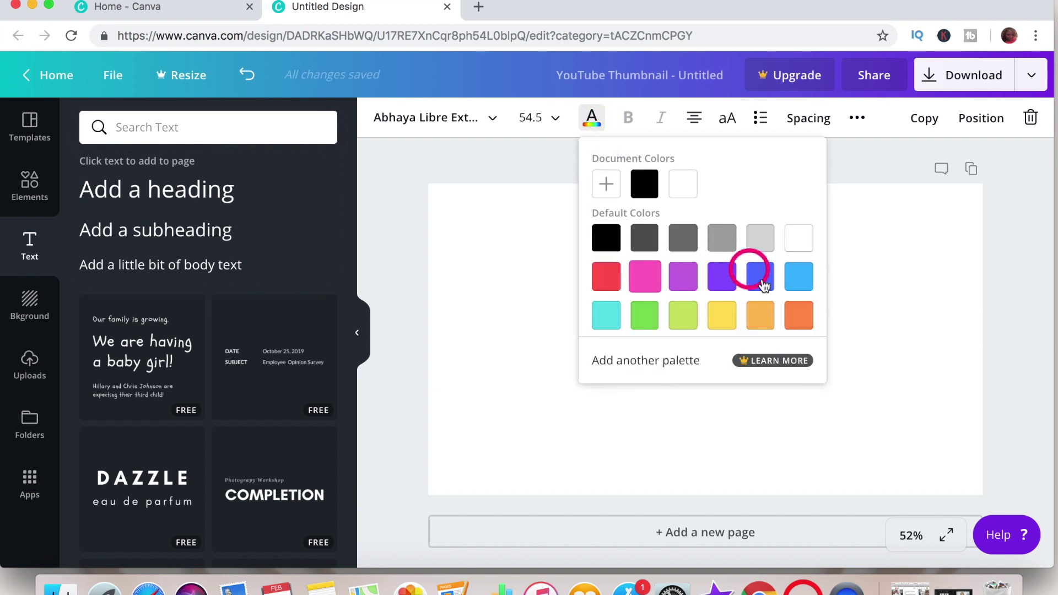
{"action": "left_click", "coordinate": [609, 186]}
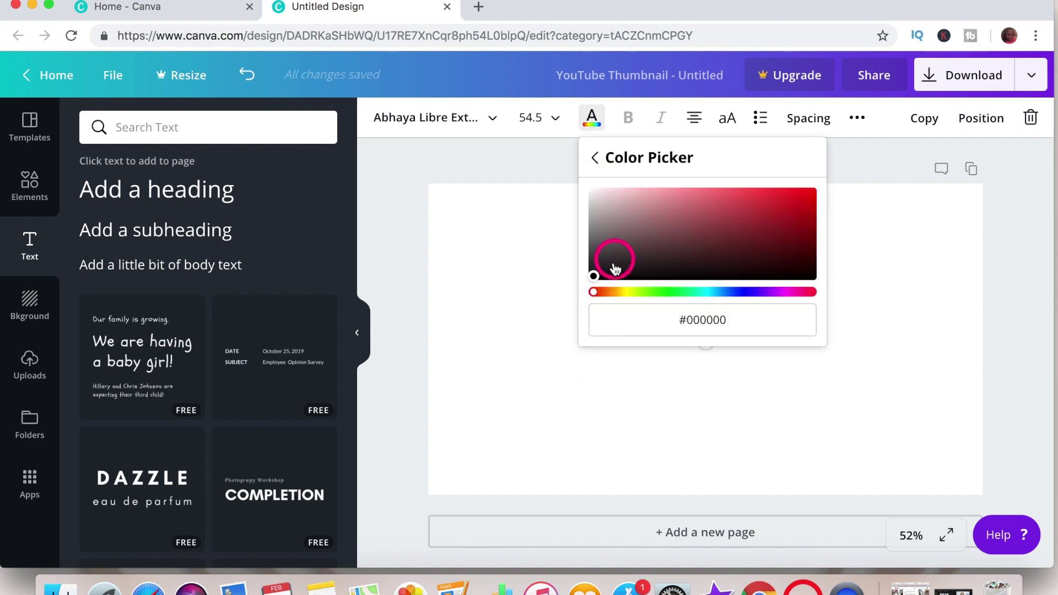
{"action": "left_click_drag", "start_coordinate": [603, 274], "coordinate": [768, 306]}
{"action": "left_click", "coordinate": [739, 321]}
{"action": "left_click", "coordinate": [770, 290]}
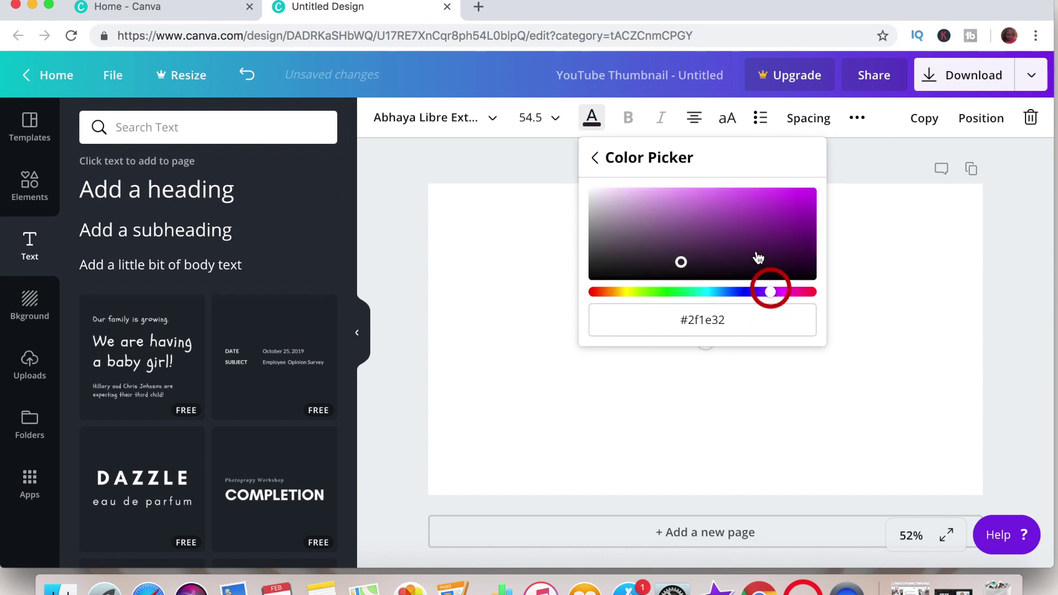
{"action": "left_click", "coordinate": [731, 393]}
{"action": "left_click", "coordinate": [798, 280]}
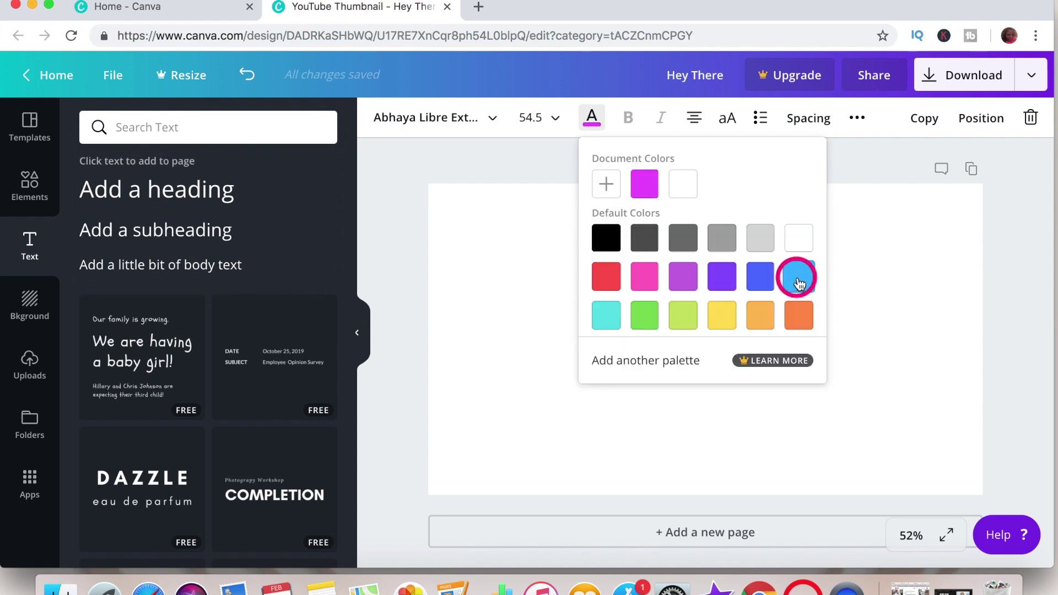
{"action": "left_click", "coordinate": [606, 183]}
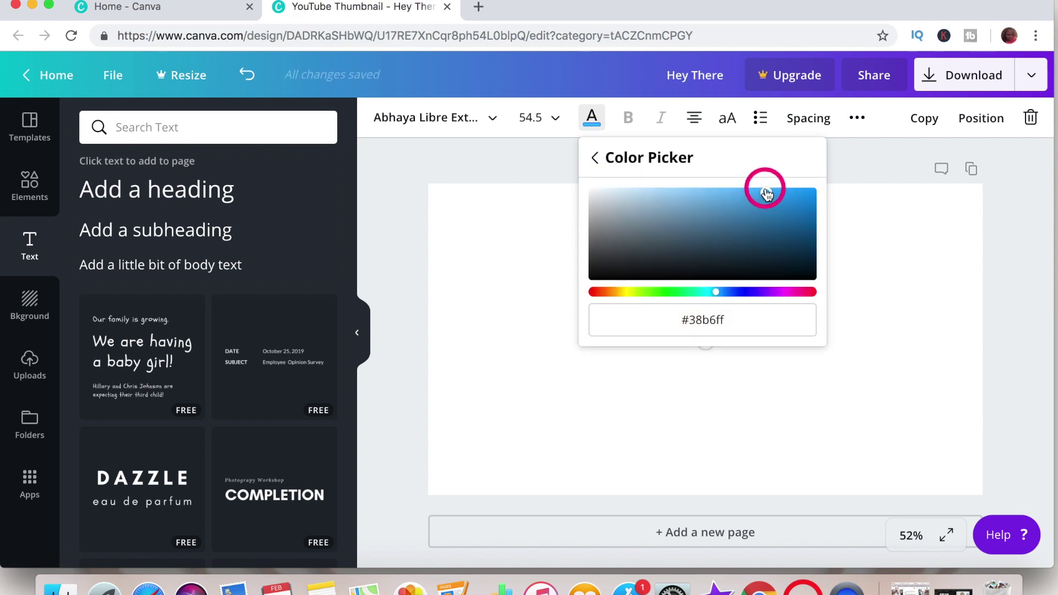
{"action": "left_click_drag", "start_coordinate": [764, 188], "coordinate": [713, 204]}
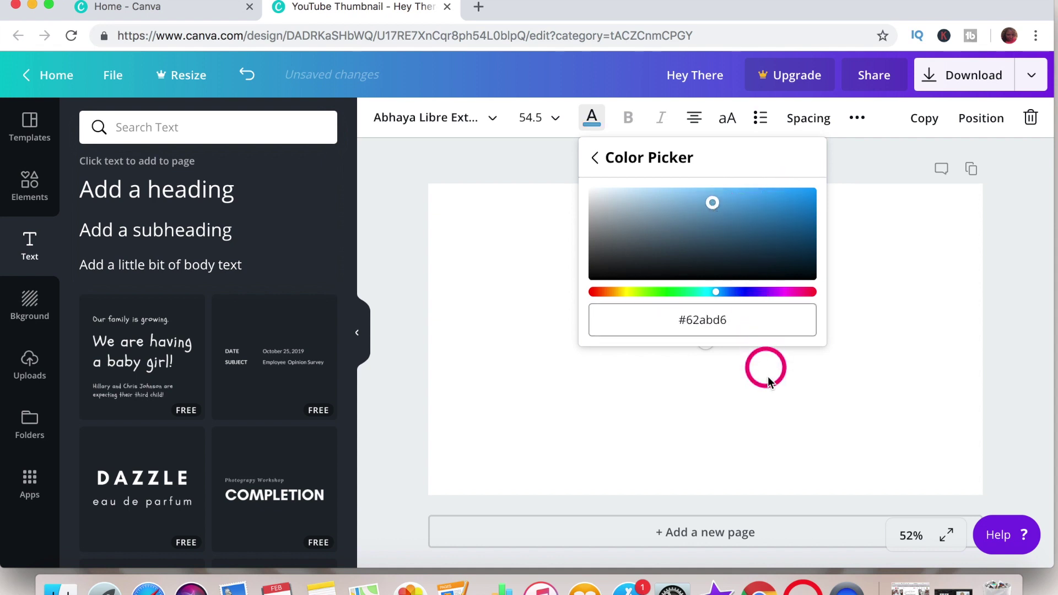
{"action": "left_click", "coordinate": [772, 395]}
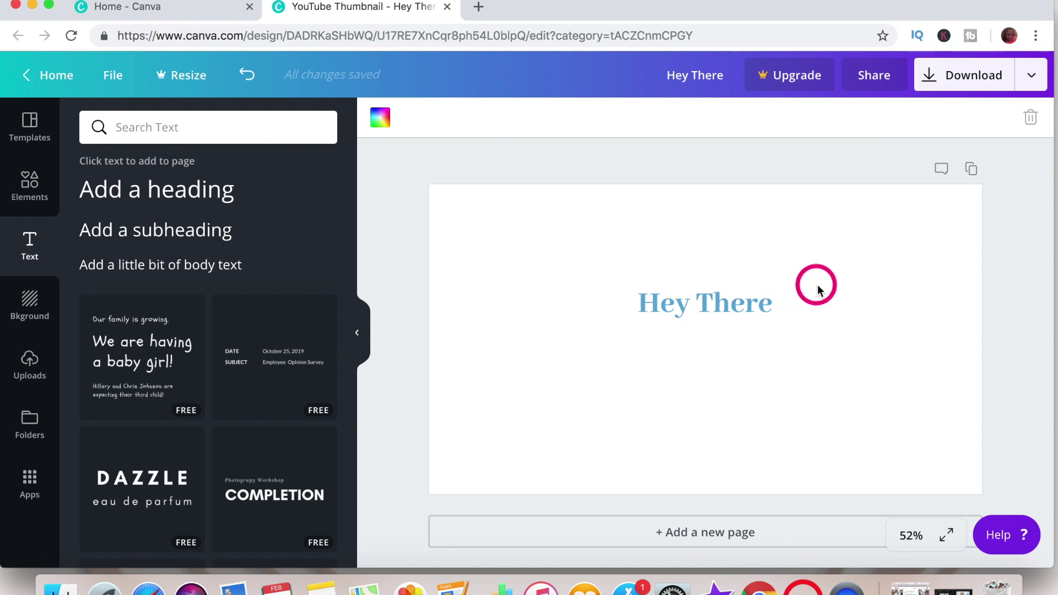
Set the Hey There text size to 64
{"action": "left_click", "coordinate": [708, 312]}
{"action": "left_click", "coordinate": [554, 117]}
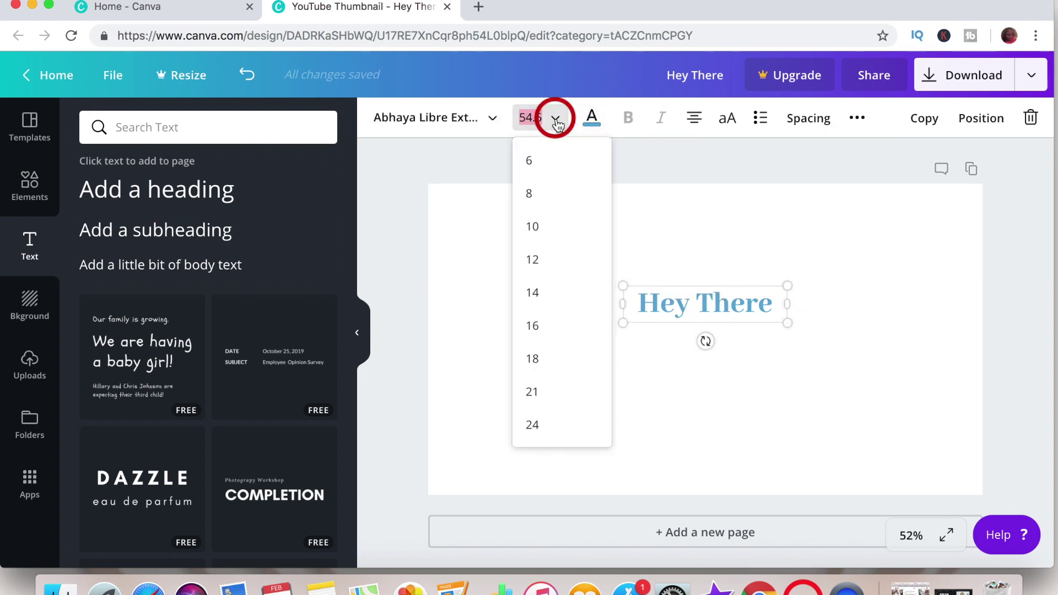
{"action": "scroll", "coordinate": [580, 368], "scroll_direction": "down", "scroll_amount": 5}
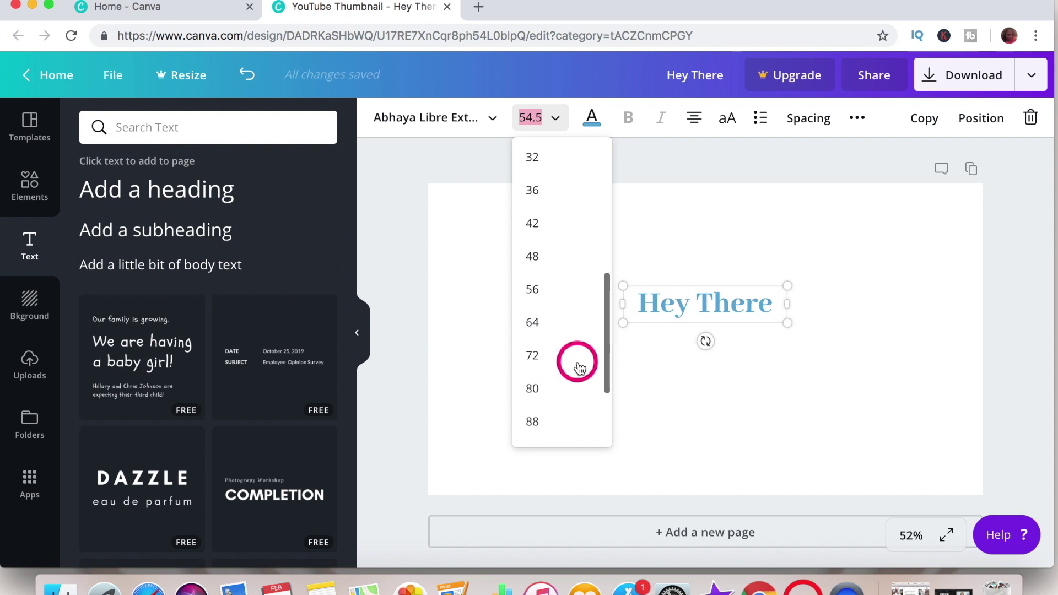
{"action": "left_click", "coordinate": [543, 322]}
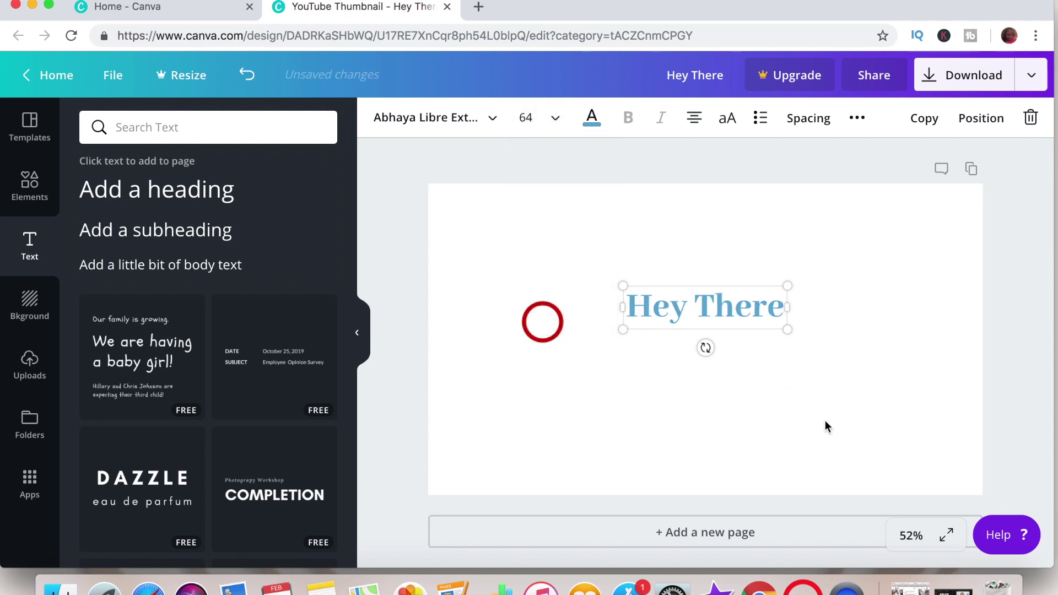
{"action": "left_click", "coordinate": [863, 332]}
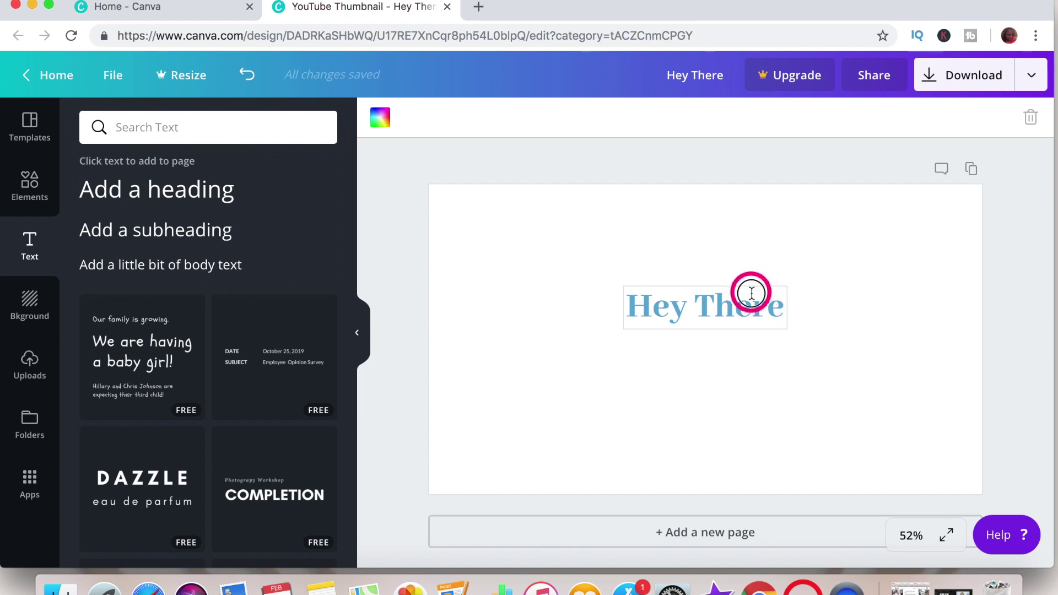
Duplicate the Hey There text and make the copy light grey
{"action": "left_click", "coordinate": [751, 292]}
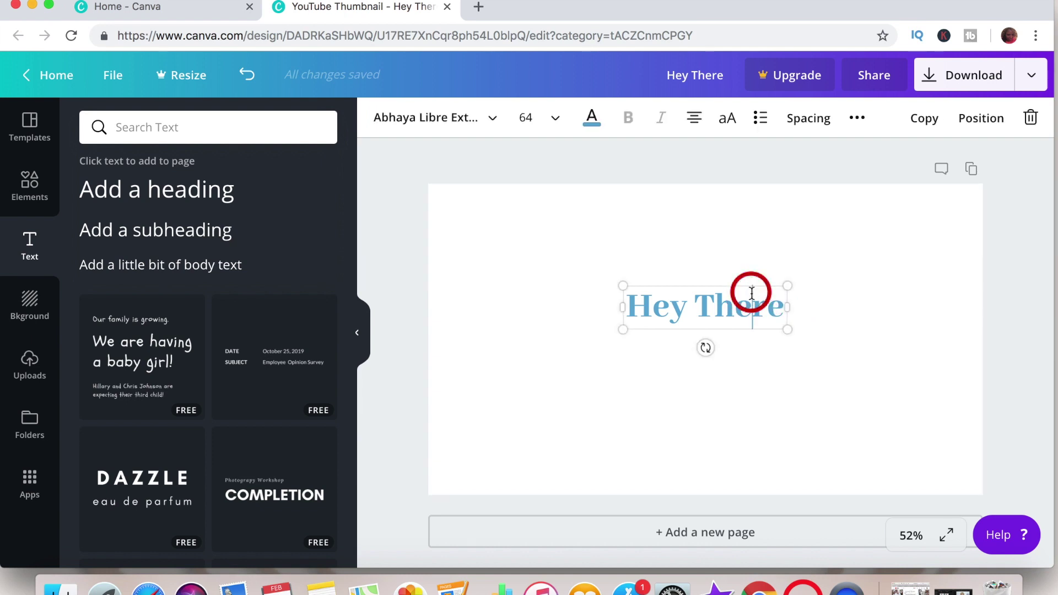
{"action": "left_click", "coordinate": [929, 119]}
{"action": "left_click", "coordinate": [777, 303]}
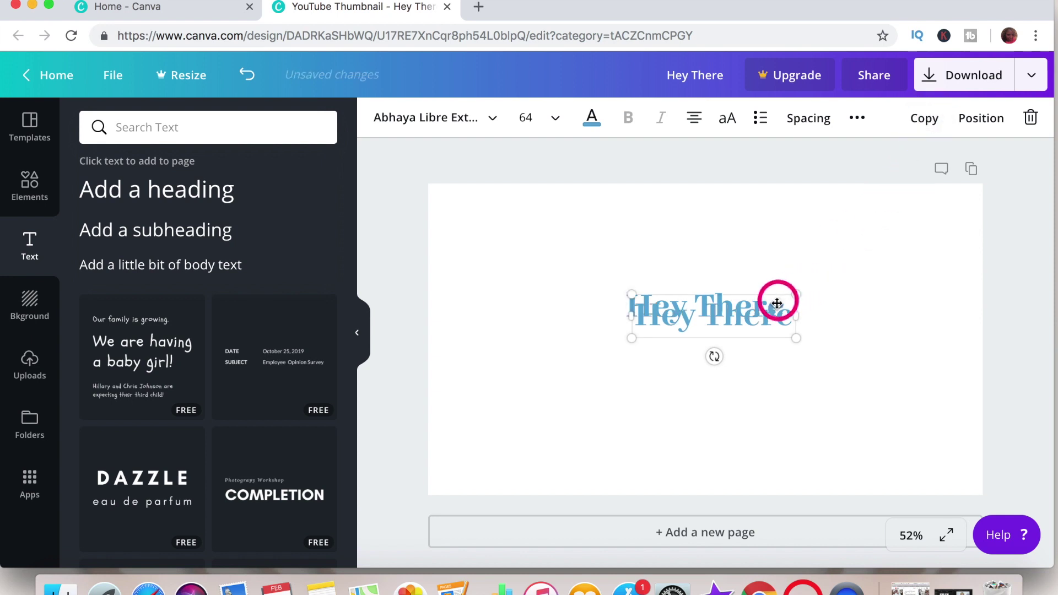
{"action": "left_click", "coordinate": [620, 233]}
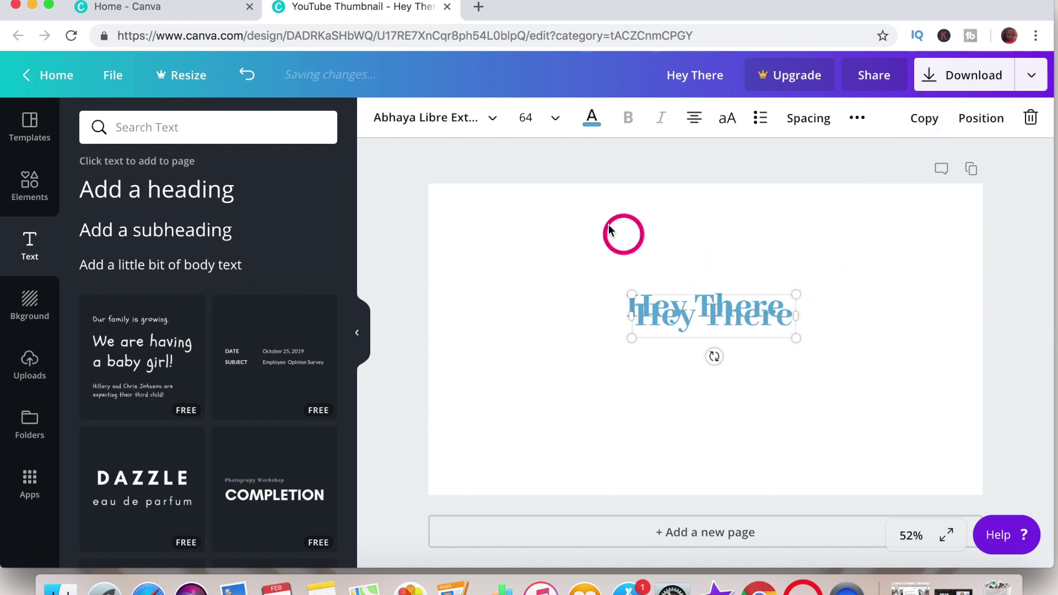
{"action": "left_click", "coordinate": [594, 126]}
{"action": "left_click", "coordinate": [788, 267]}
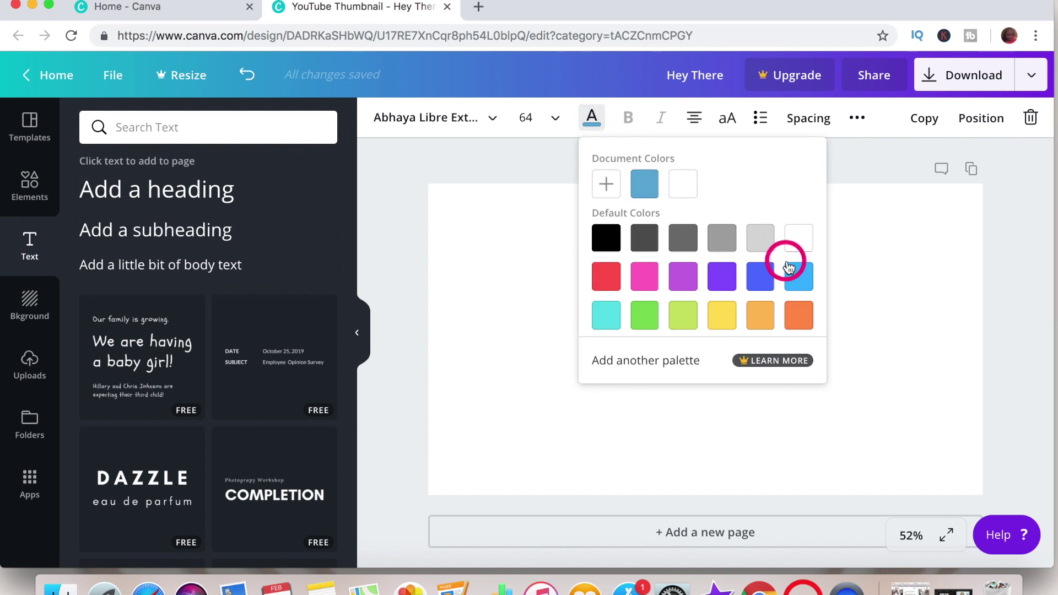
{"action": "left_click", "coordinate": [763, 240]}
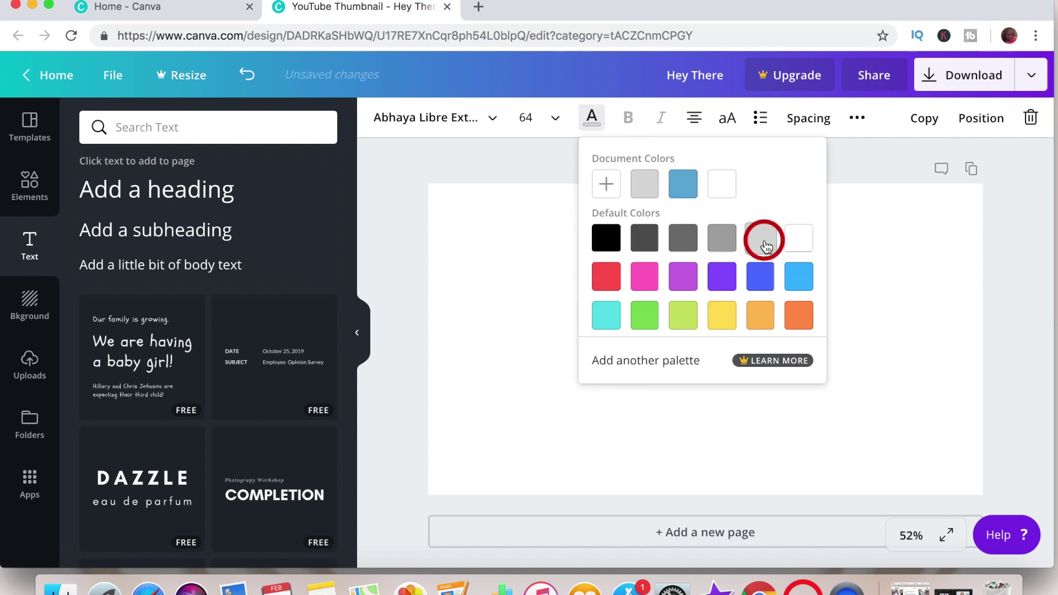
Offset the grey copy slightly from the blue heading as a shadow
{"action": "left_click", "coordinate": [940, 305]}
{"action": "mouse_move", "coordinate": [786, 313]}
{"action": "left_mouse_down"}
{"action": "mouse_move", "coordinate": [788, 330]}
{"action": "mouse_move", "coordinate": [786, 314]}
{"action": "left_mouse_up"}
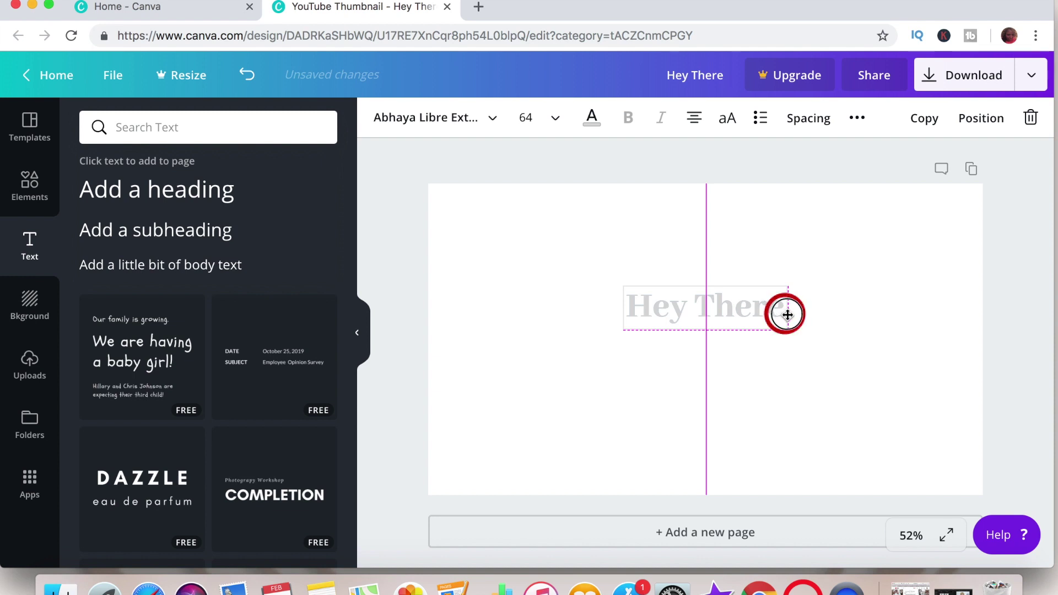
{"action": "left_click_drag", "start_coordinate": [788, 314], "coordinate": [789, 316]}
{"action": "left_click", "coordinate": [785, 391]}
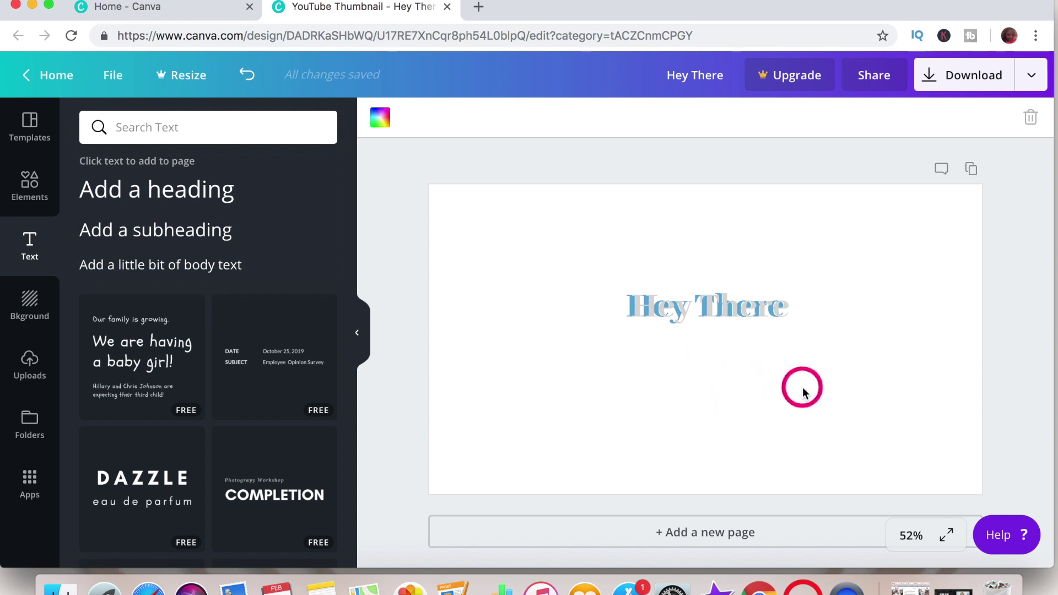
{"action": "left_click", "coordinate": [39, 306]}
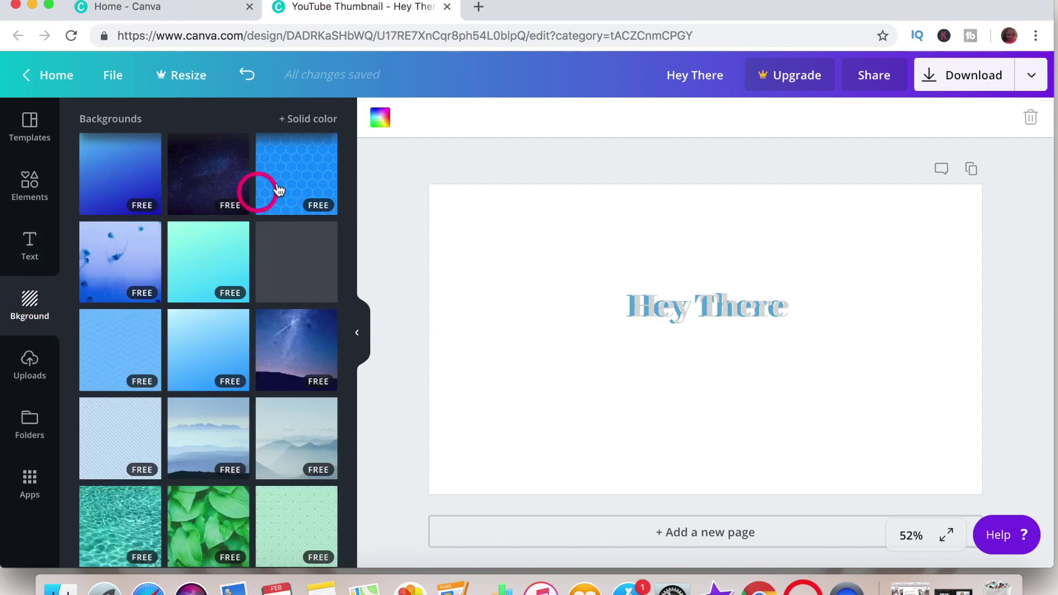
Try a dark grey page background, revert it to white, and delete the grey text copy
{"action": "left_click", "coordinate": [309, 119]}
{"action": "left_click", "coordinate": [154, 242]}
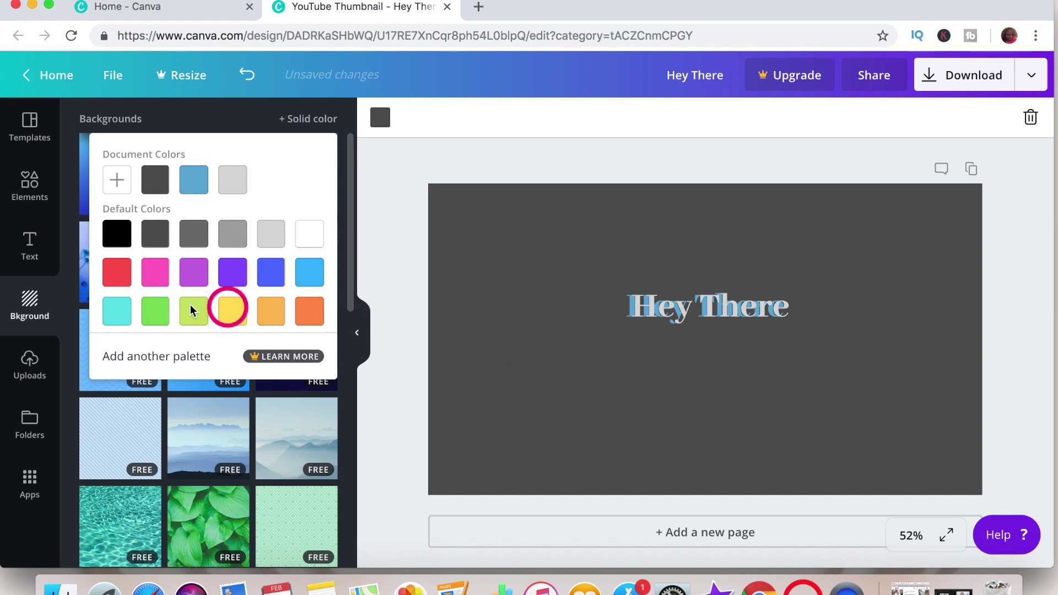
{"action": "left_click", "coordinate": [308, 235]}
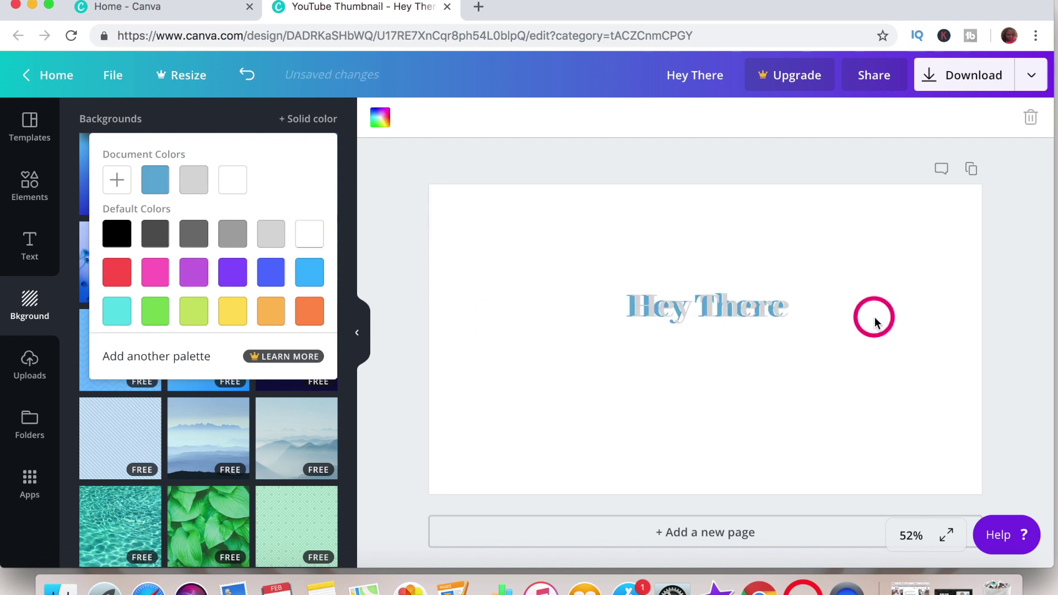
{"action": "left_click_drag", "start_coordinate": [763, 308], "coordinate": [753, 398]}
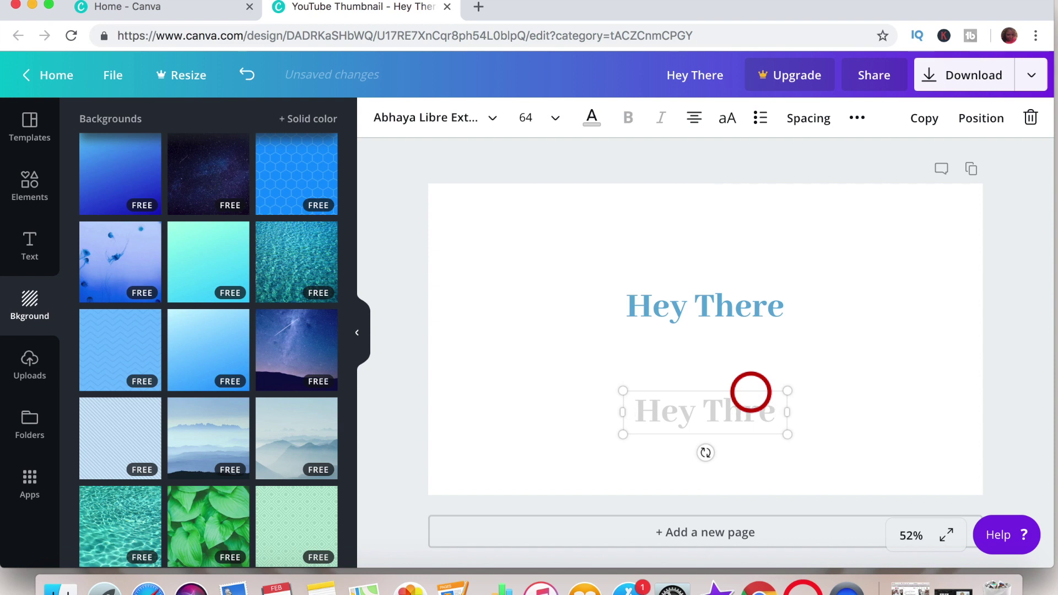
{"action": "left_click", "coordinate": [787, 414]}
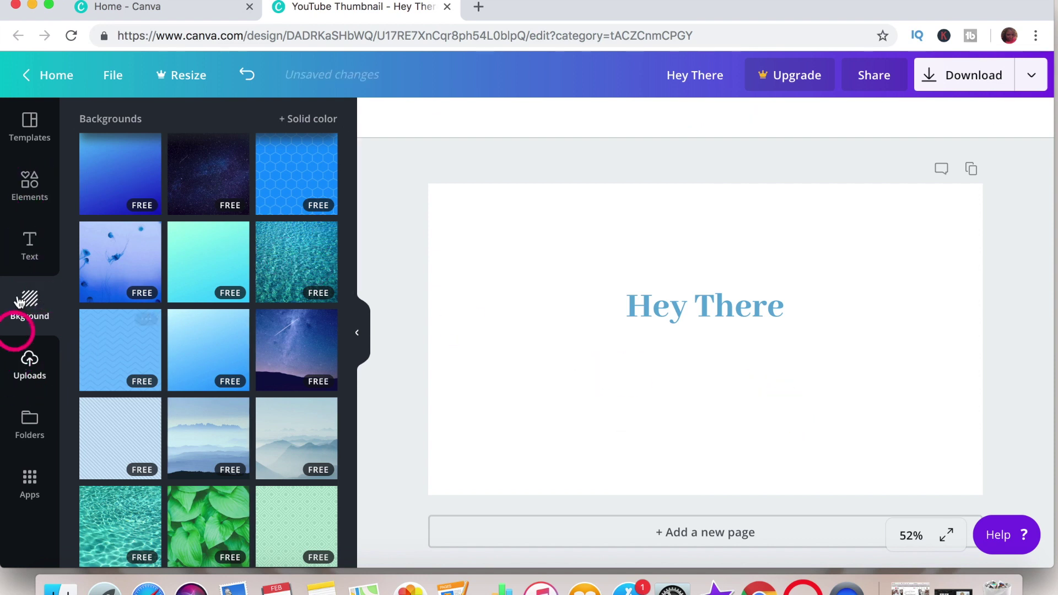
Add a light grey square from the Shapes library to the page, then undo once
{"action": "left_click", "coordinate": [26, 185]}
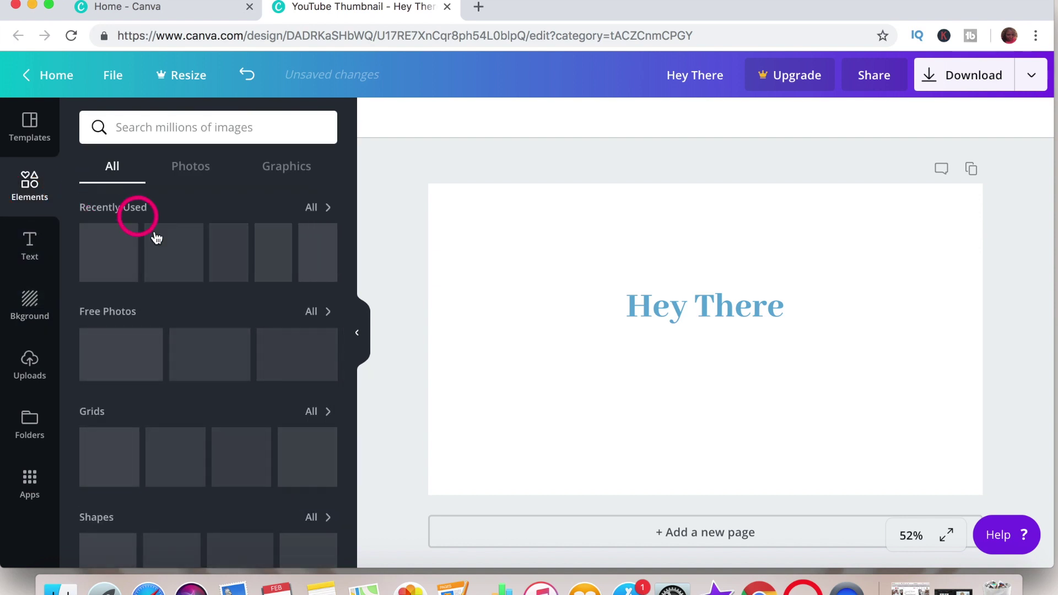
{"action": "scroll", "coordinate": [257, 441], "scroll_direction": "down", "scroll_amount": 3}
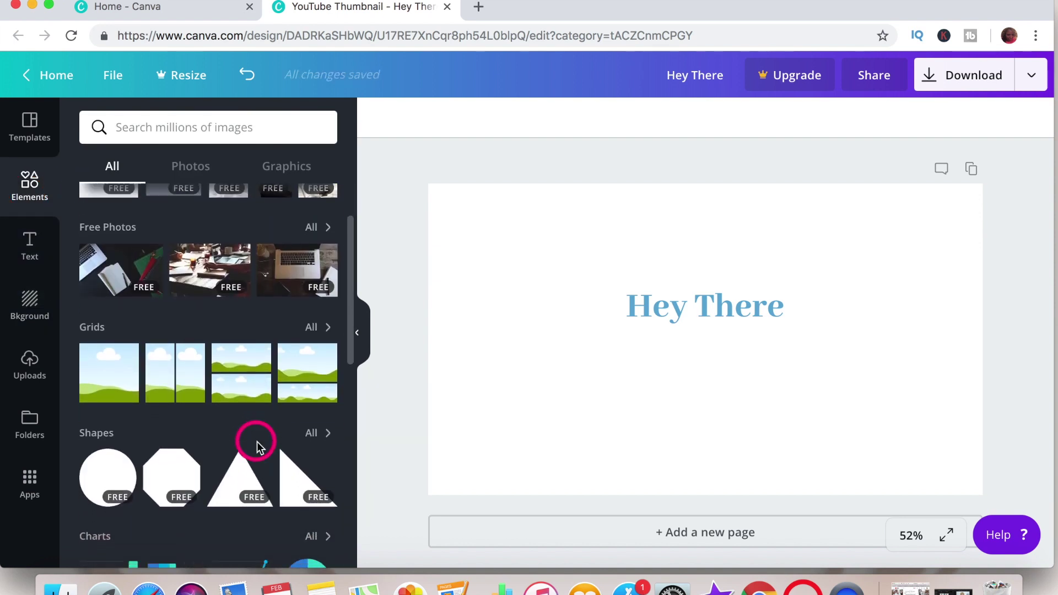
{"action": "scroll", "coordinate": [257, 442], "scroll_direction": "down", "scroll_amount": 1}
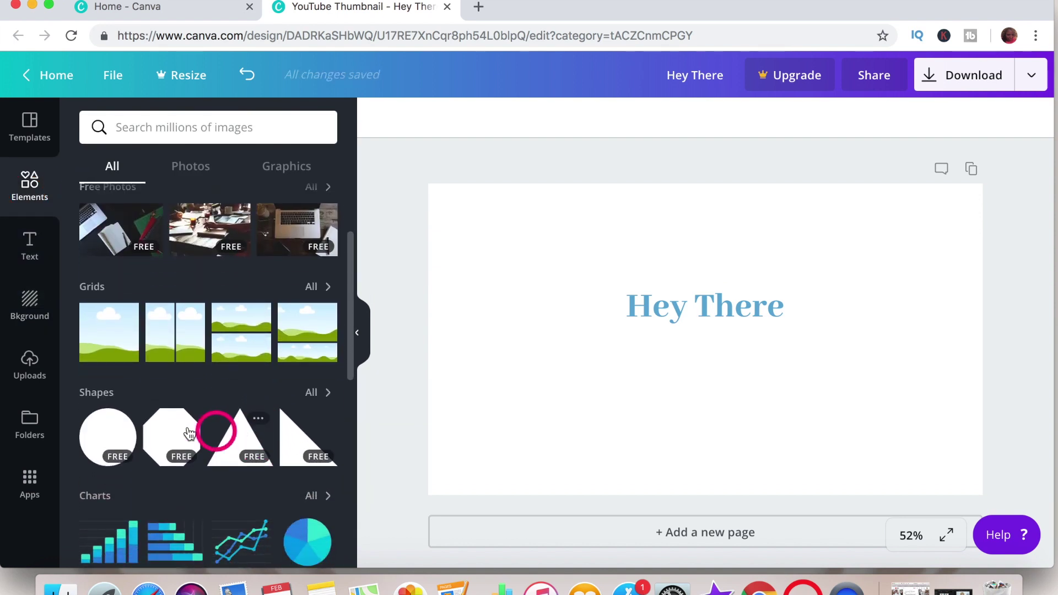
{"action": "left_click", "coordinate": [325, 394]}
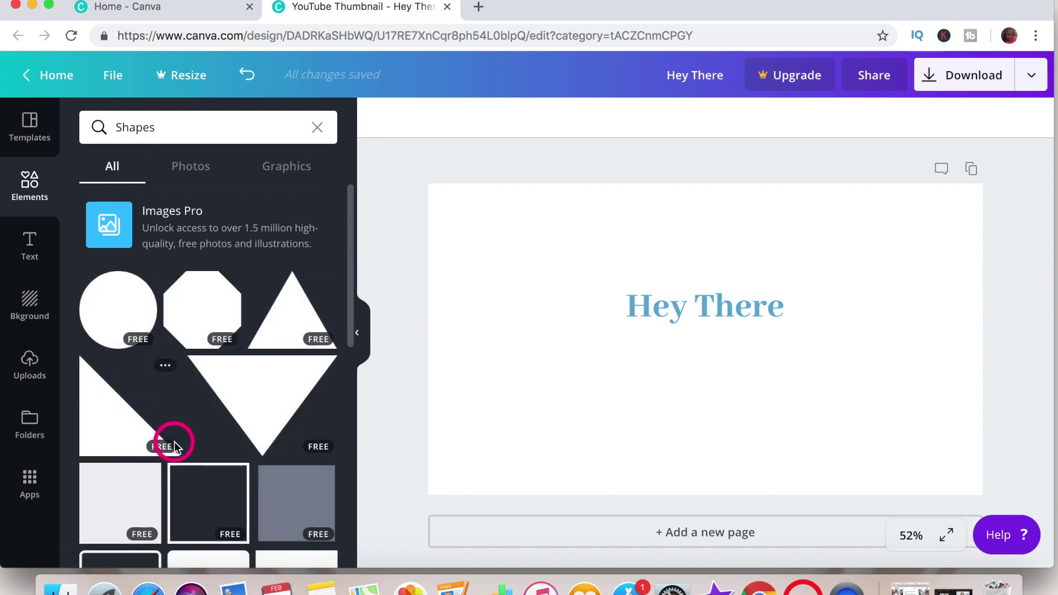
{"action": "scroll", "coordinate": [174, 447], "scroll_direction": "down", "scroll_amount": 3}
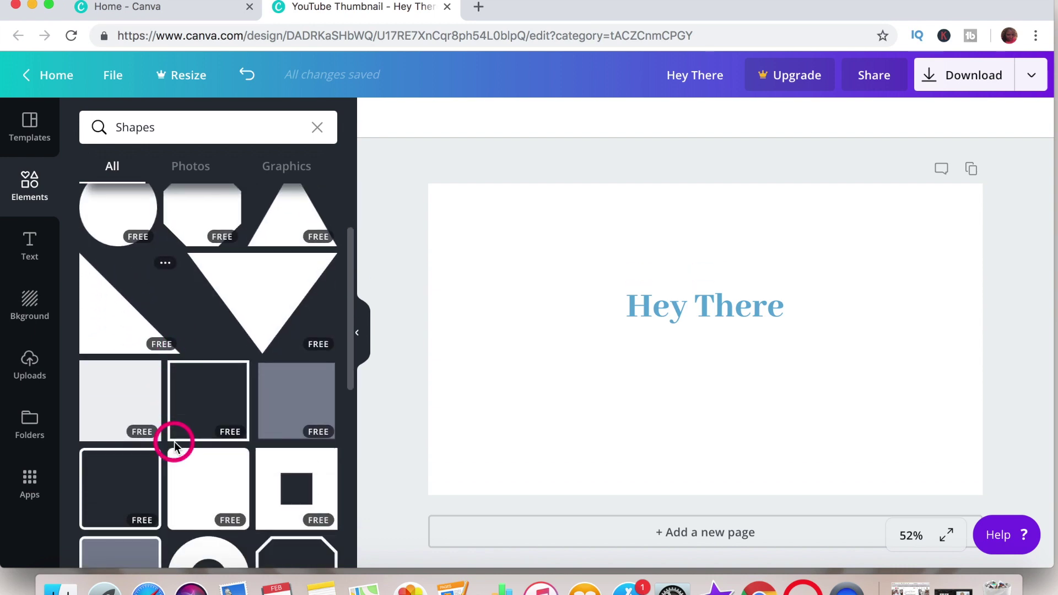
{"action": "left_click", "coordinate": [124, 406]}
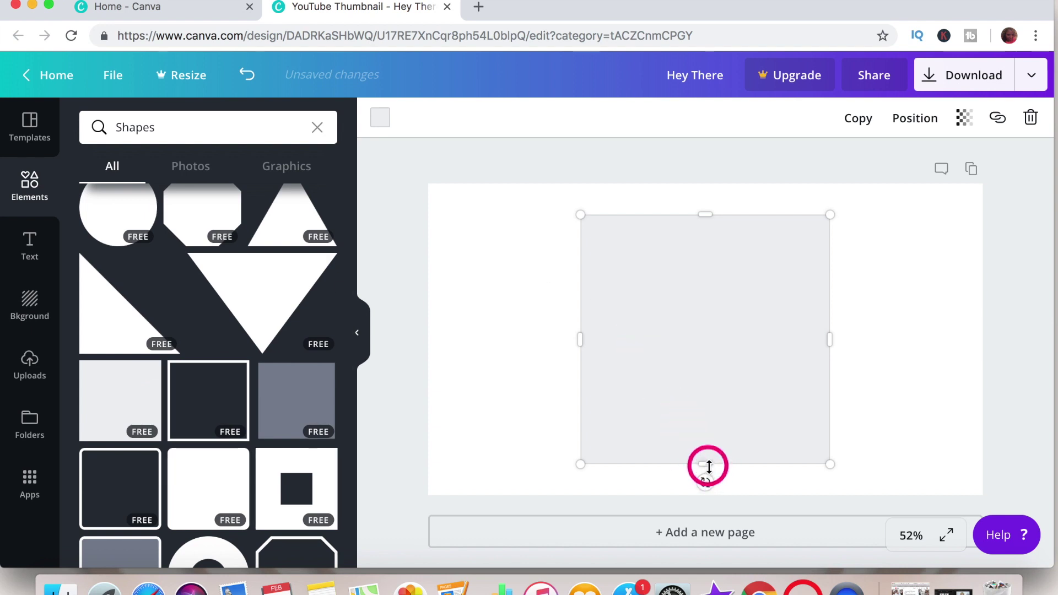
{"action": "key", "text": "super+z"}
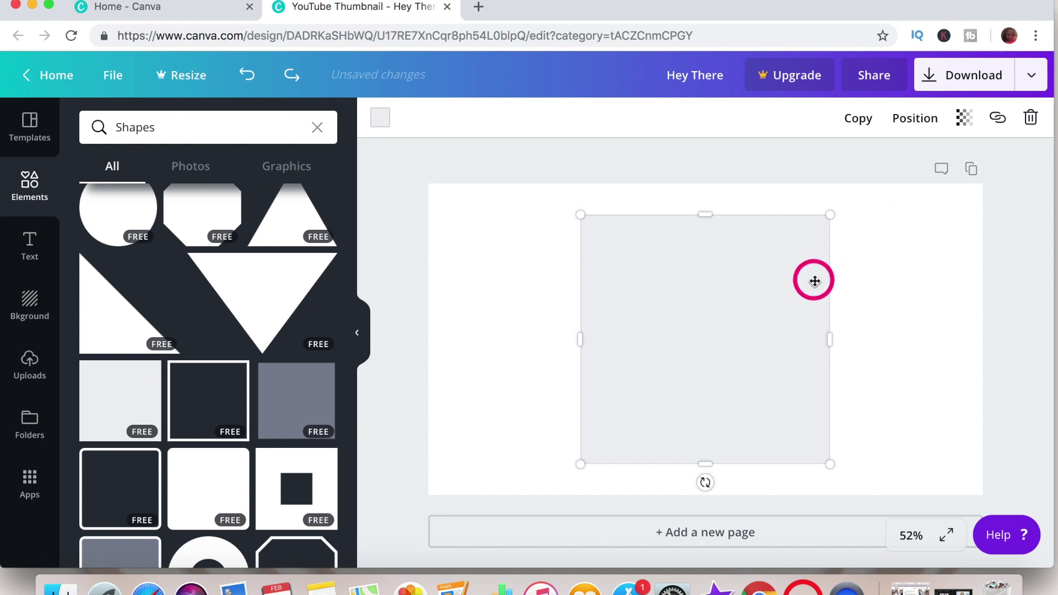
Send the grey square backward and trim it to a slim band behind Hey There
{"action": "left_click", "coordinate": [916, 118]}
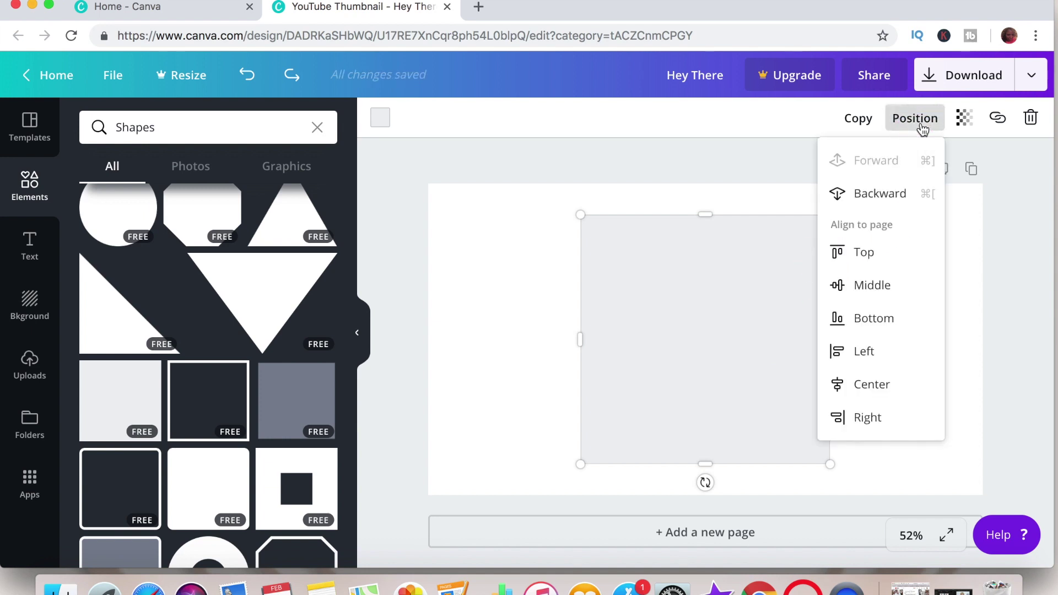
{"action": "left_click", "coordinate": [901, 191]}
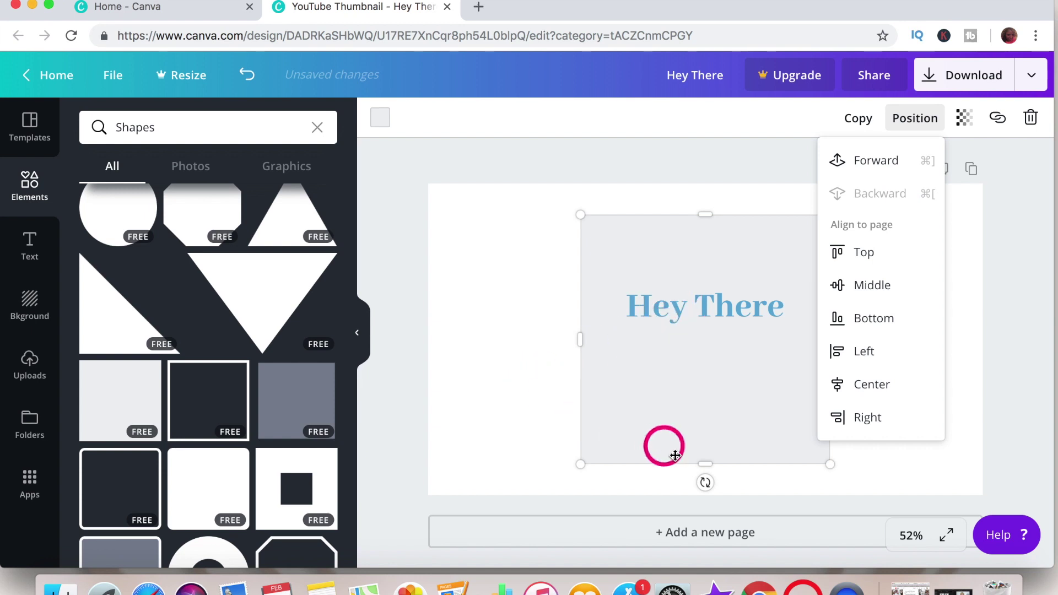
{"action": "left_click_drag", "start_coordinate": [705, 463], "coordinate": [702, 324]}
{"action": "left_click_drag", "start_coordinate": [708, 220], "coordinate": [703, 292]}
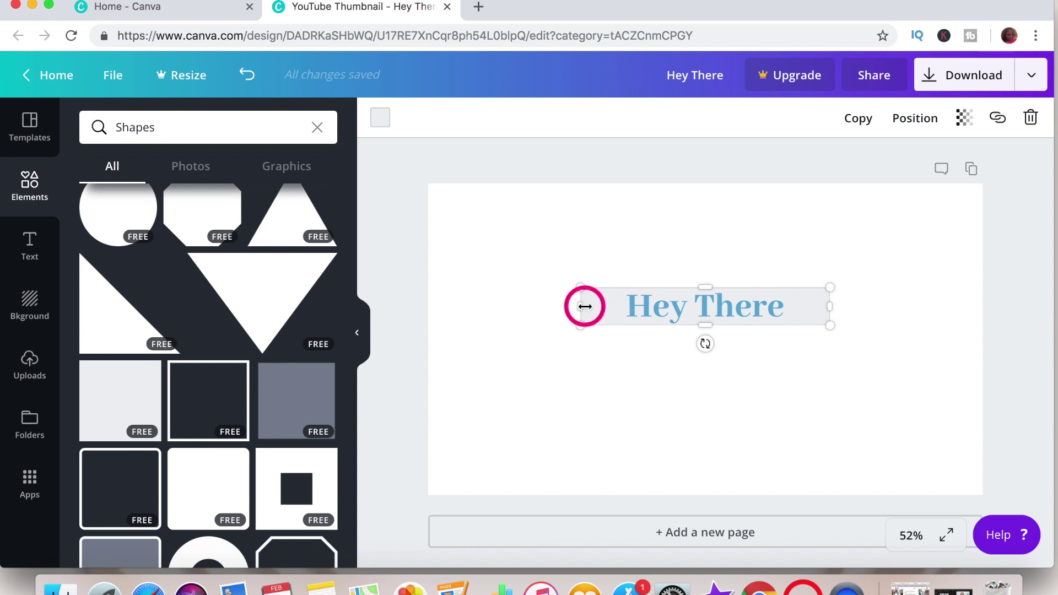
{"action": "left_click_drag", "start_coordinate": [582, 307], "coordinate": [622, 306]}
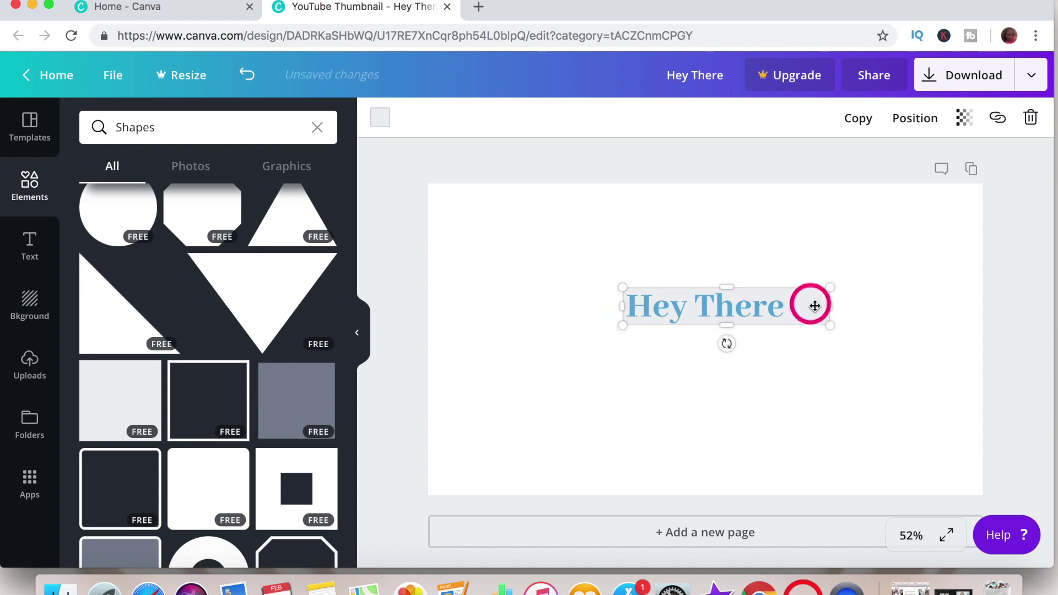
{"action": "left_click_drag", "start_coordinate": [828, 308], "coordinate": [786, 305]}
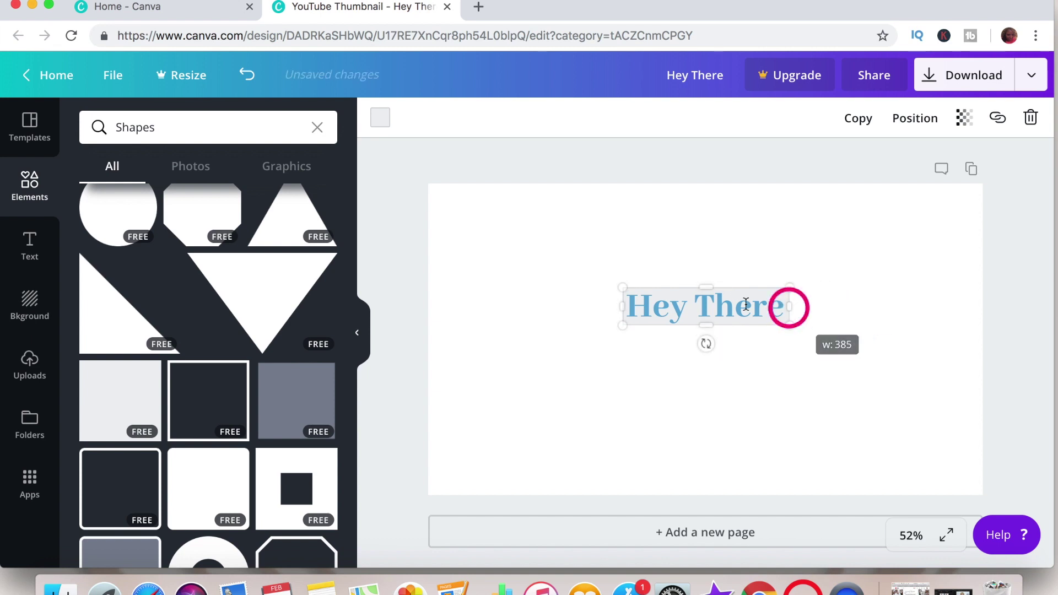
Try yellow, turquoise and several greys for the band, settling on dark grey
{"action": "left_click", "coordinate": [387, 125]}
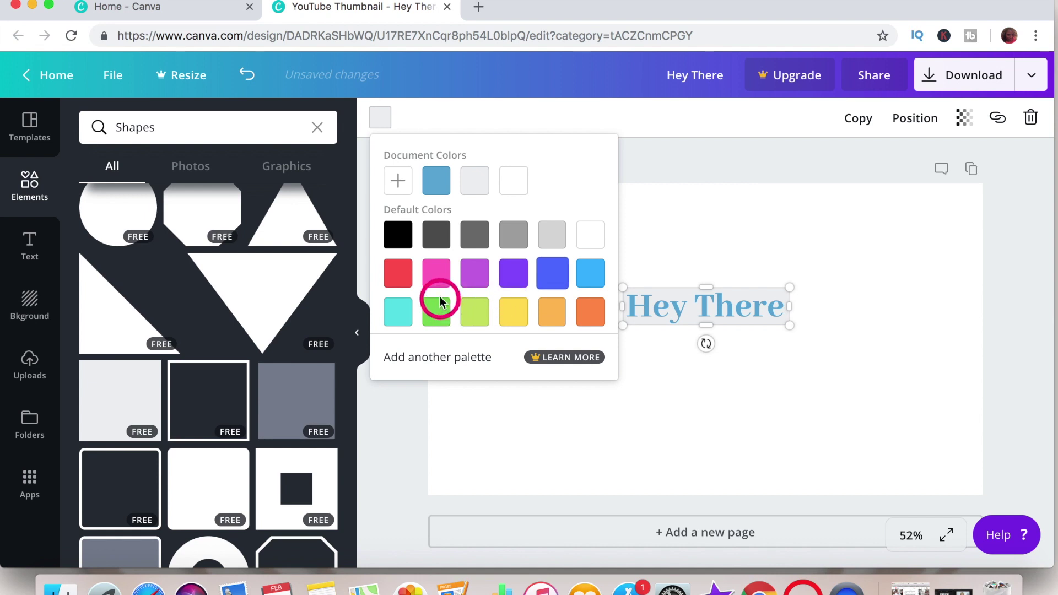
{"action": "left_click", "coordinate": [515, 317]}
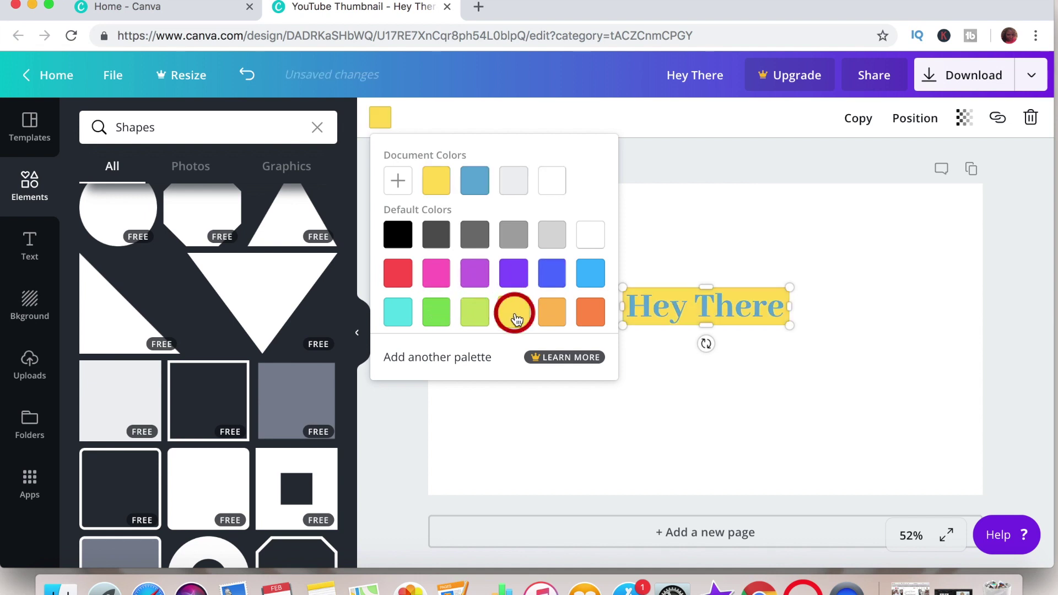
{"action": "left_click", "coordinate": [408, 313]}
{"action": "left_click", "coordinate": [446, 243]}
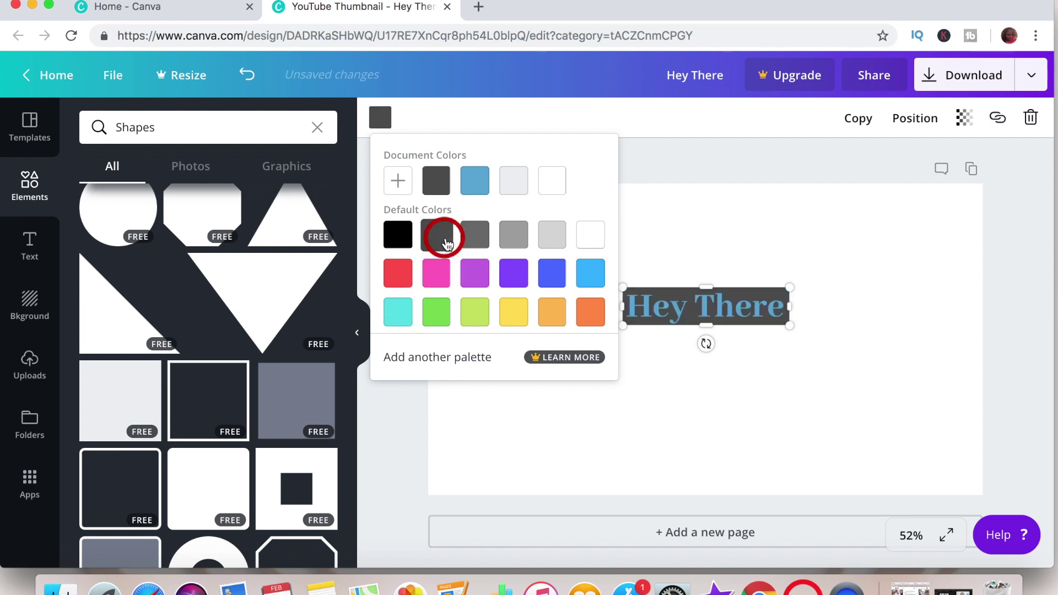
{"action": "left_click", "coordinate": [469, 237]}
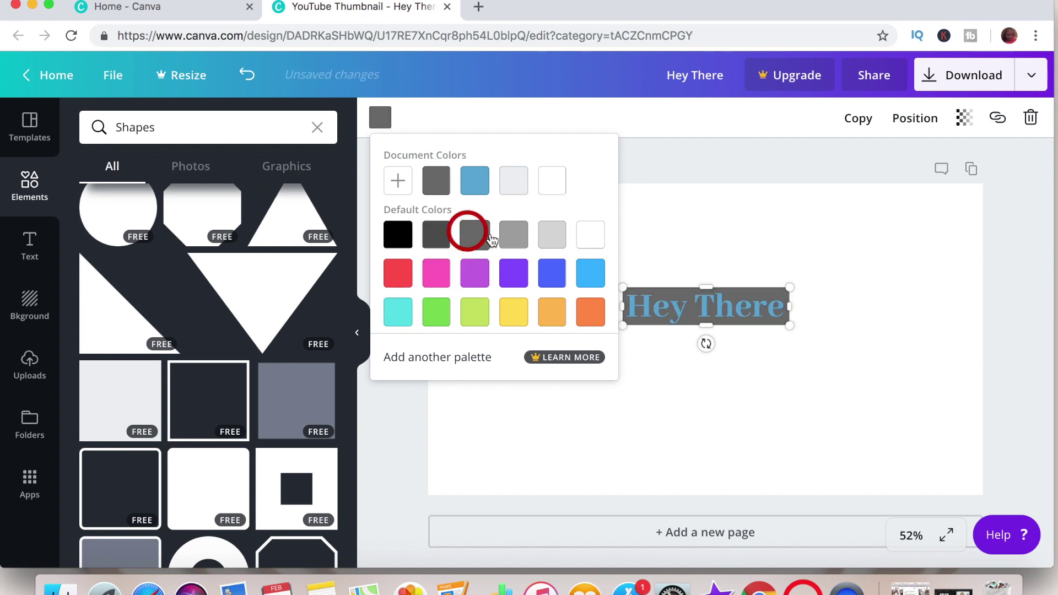
{"action": "left_click", "coordinate": [511, 240]}
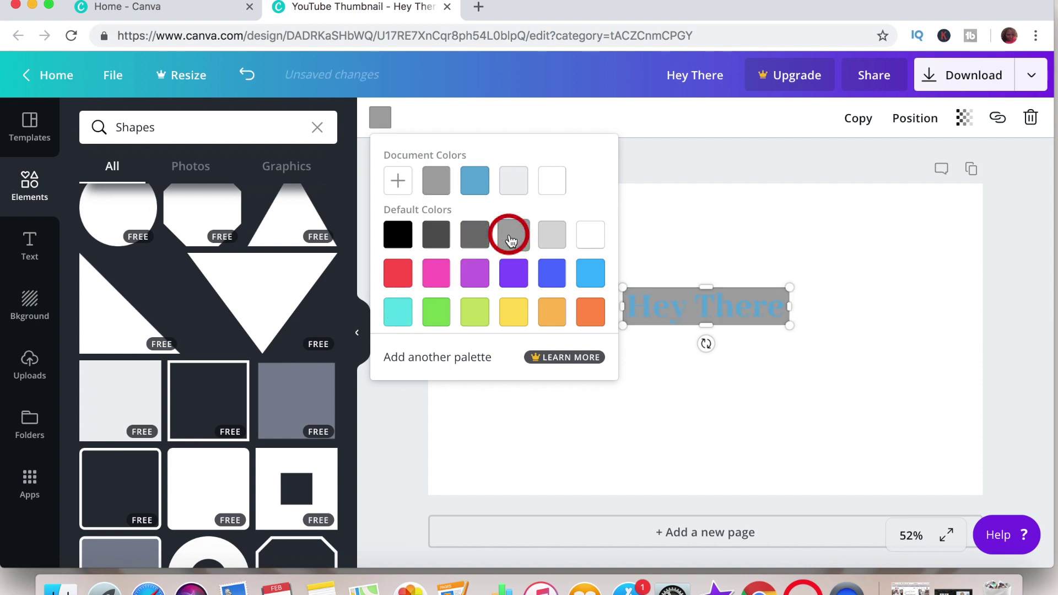
{"action": "left_click", "coordinate": [477, 237]}
{"action": "left_click", "coordinate": [813, 316]}
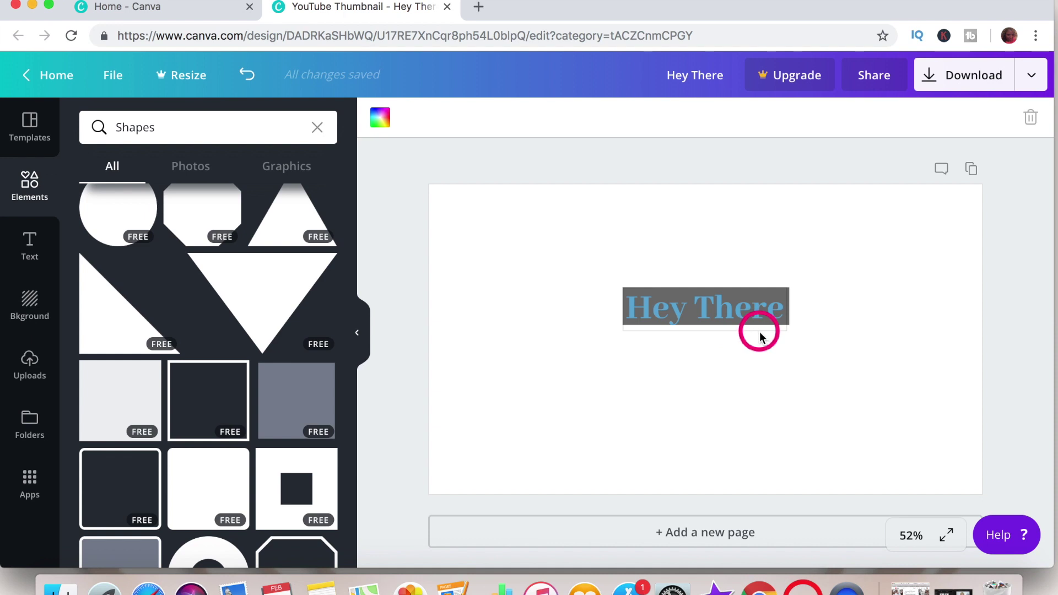
Add a body text box reading 'Like Comment Subscribe' and widen it to one line
{"action": "left_click", "coordinate": [31, 247]}
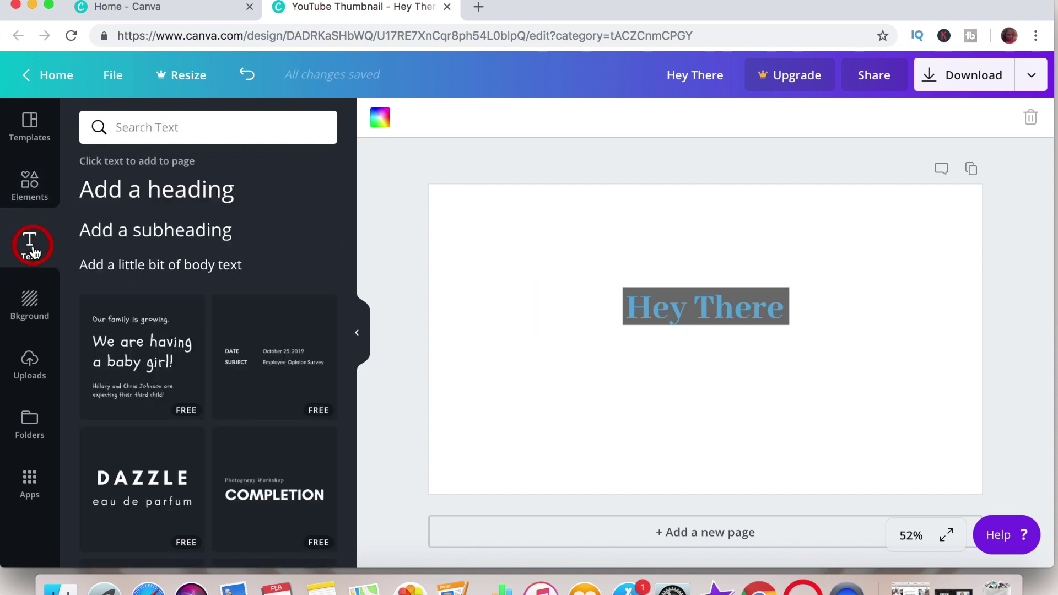
{"action": "left_click", "coordinate": [152, 199]}
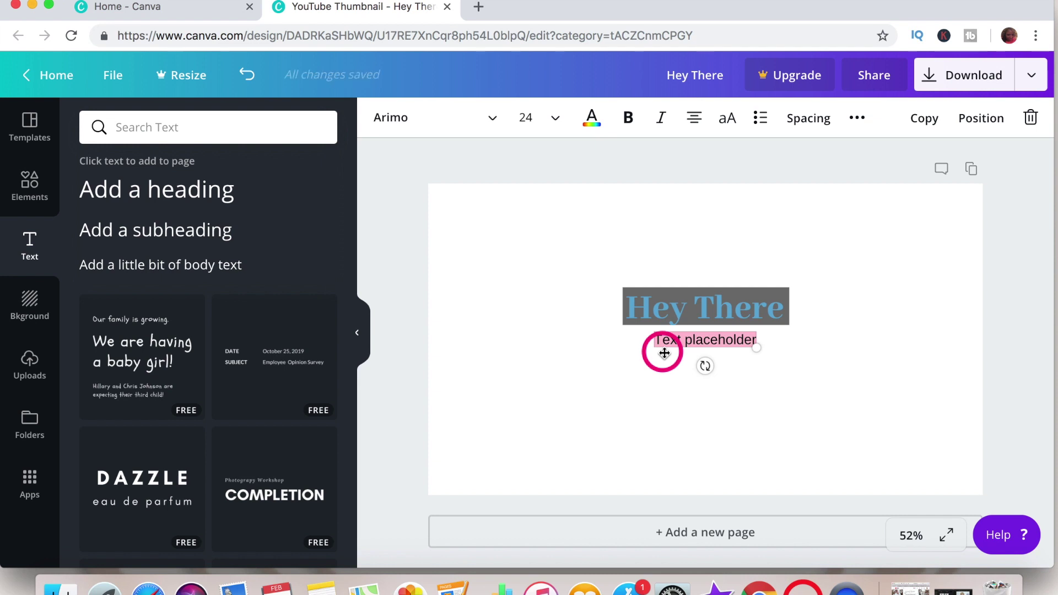
{"action": "type", "text": "Like Comme"}
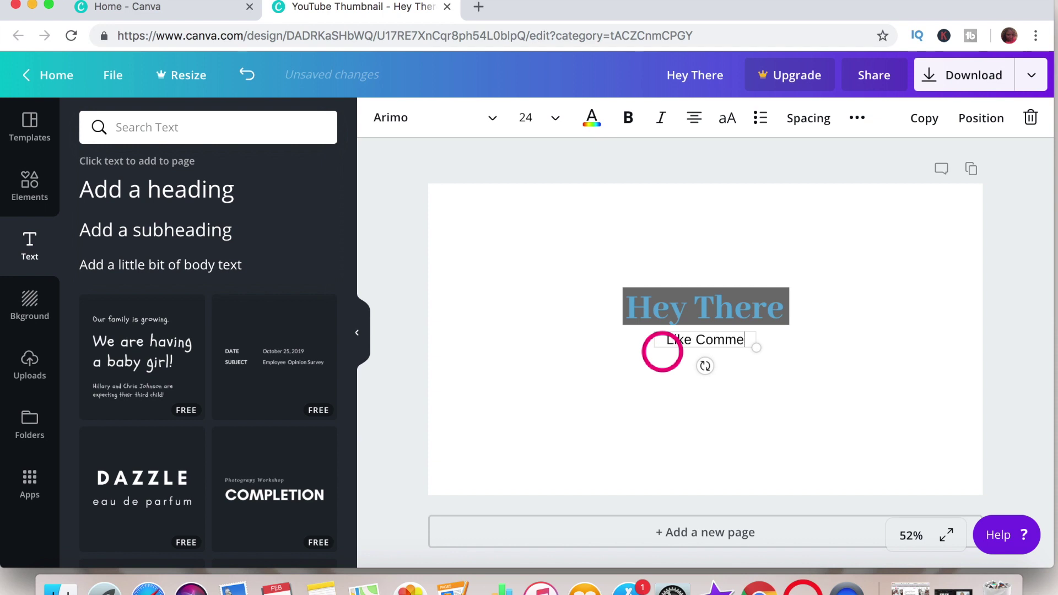
{"action": "type", "text": "nt Subscribe"}
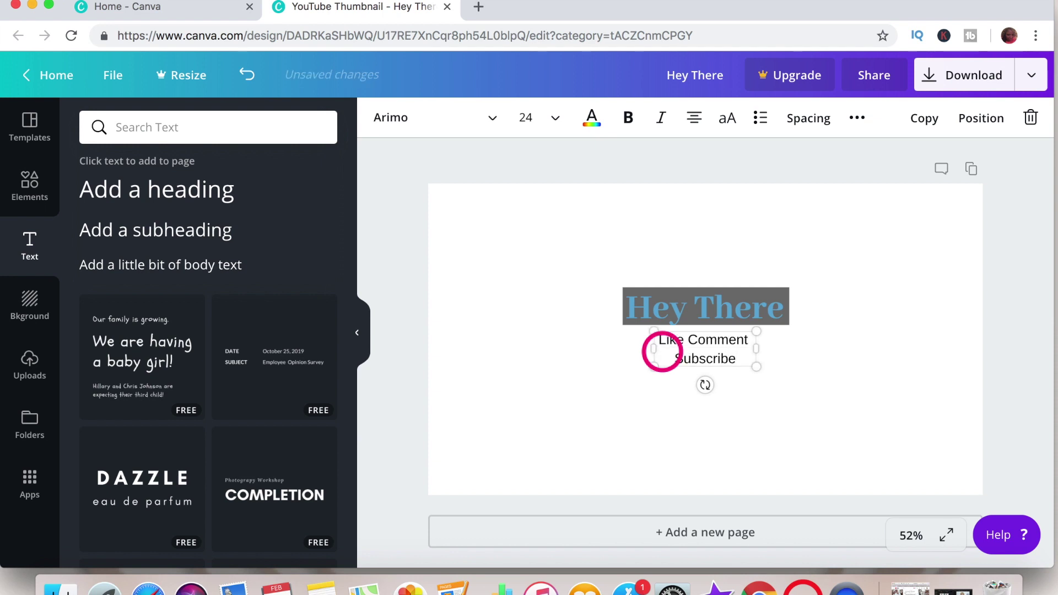
{"action": "left_click_drag", "start_coordinate": [758, 348], "coordinate": [812, 348]}
Set the Like Comment Subscribe text in Antonio Bold and colour it grey
{"action": "left_click", "coordinate": [493, 118]}
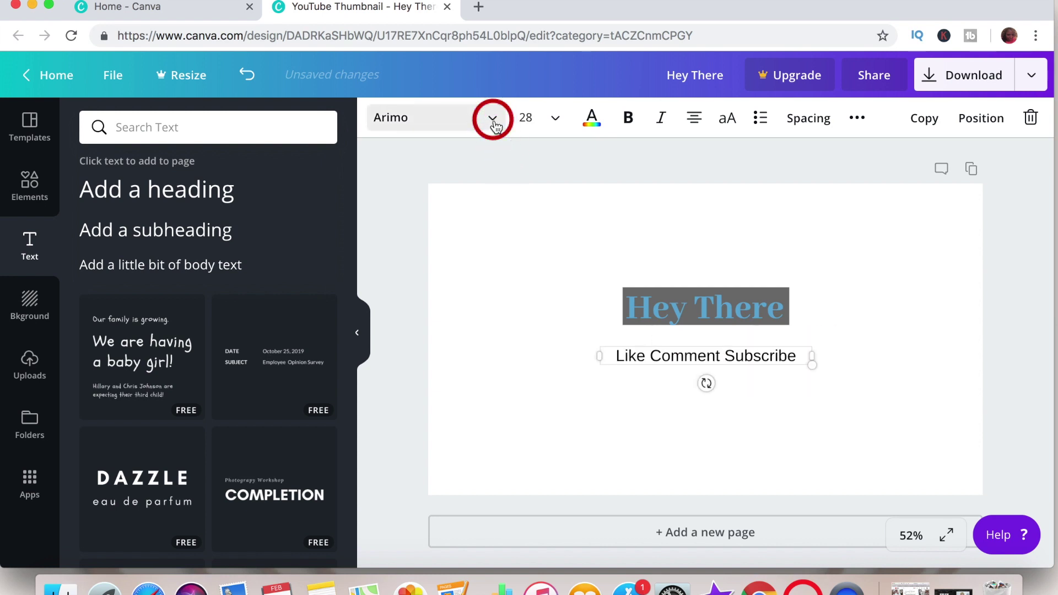
{"action": "scroll", "coordinate": [476, 337], "scroll_direction": "down", "scroll_amount": 4}
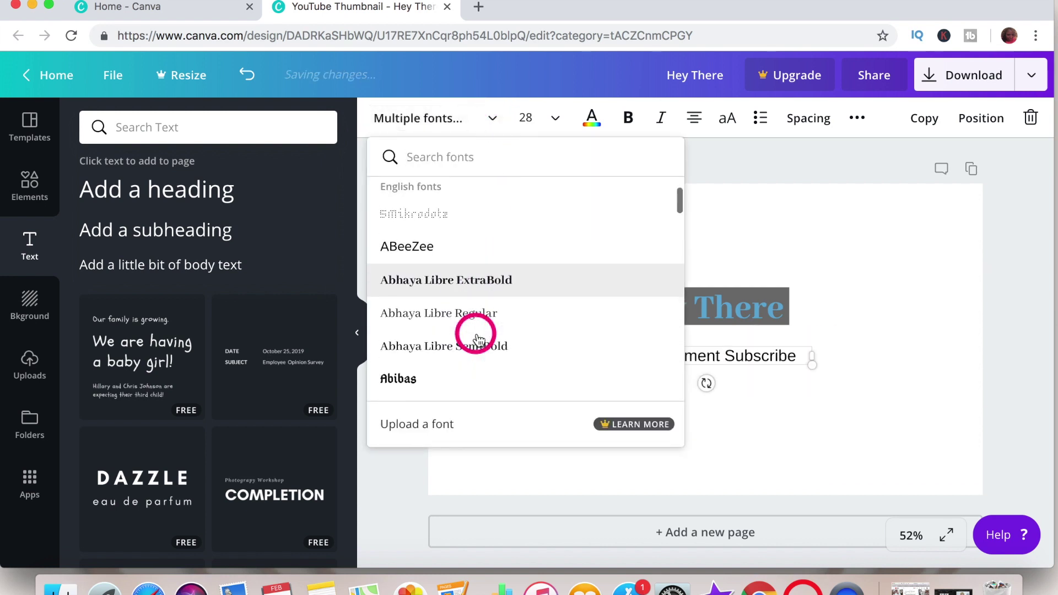
{"action": "scroll", "coordinate": [477, 337], "scroll_direction": "down", "scroll_amount": 6}
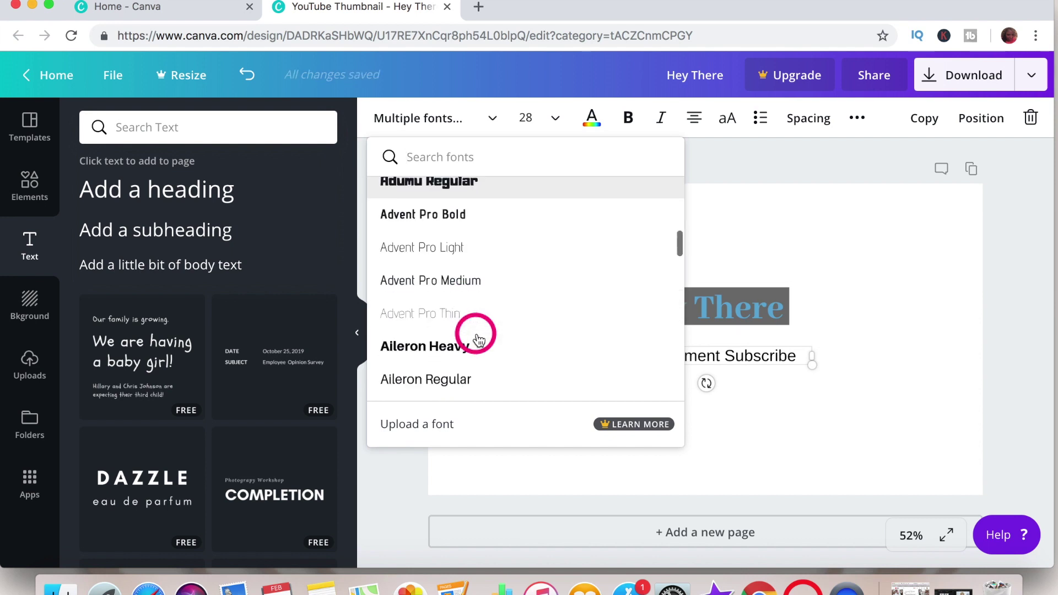
{"action": "left_click", "coordinate": [477, 337]}
{"action": "left_click", "coordinate": [592, 119]}
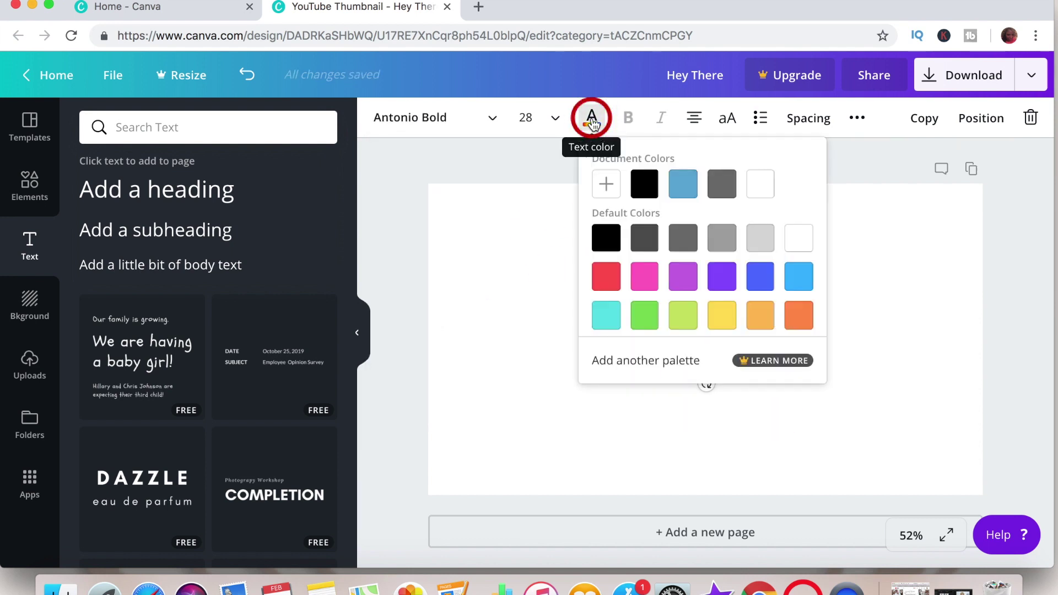
{"action": "left_click", "coordinate": [683, 244]}
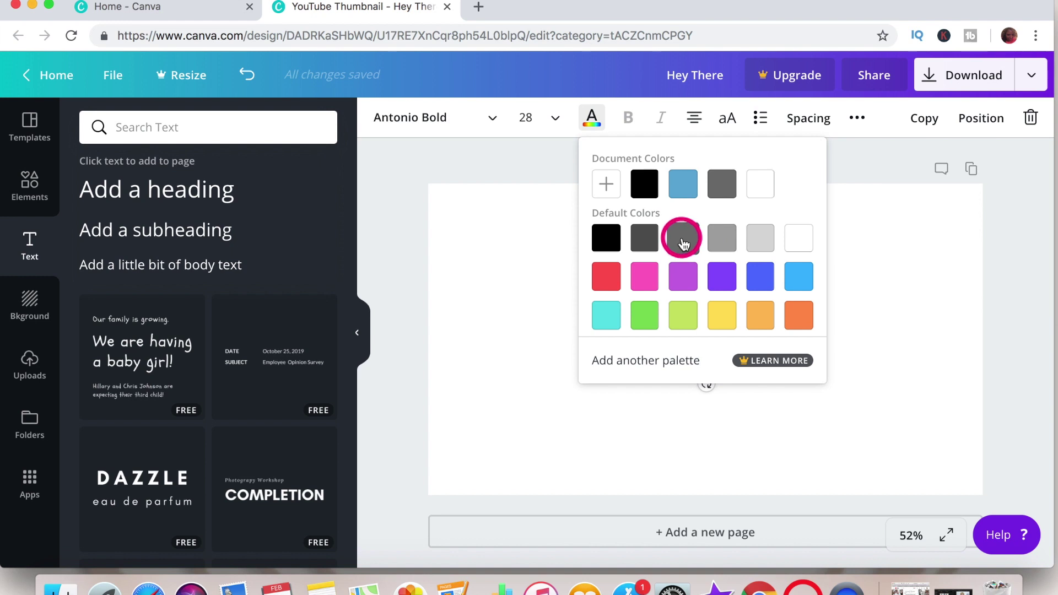
{"action": "left_click", "coordinate": [848, 441]}
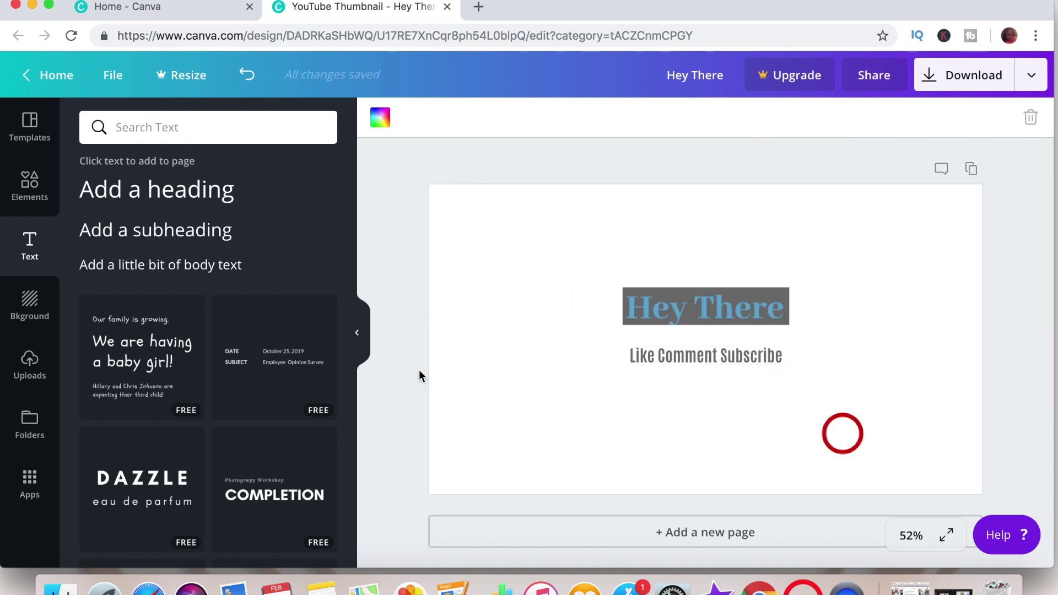
{"action": "left_click", "coordinate": [16, 319]}
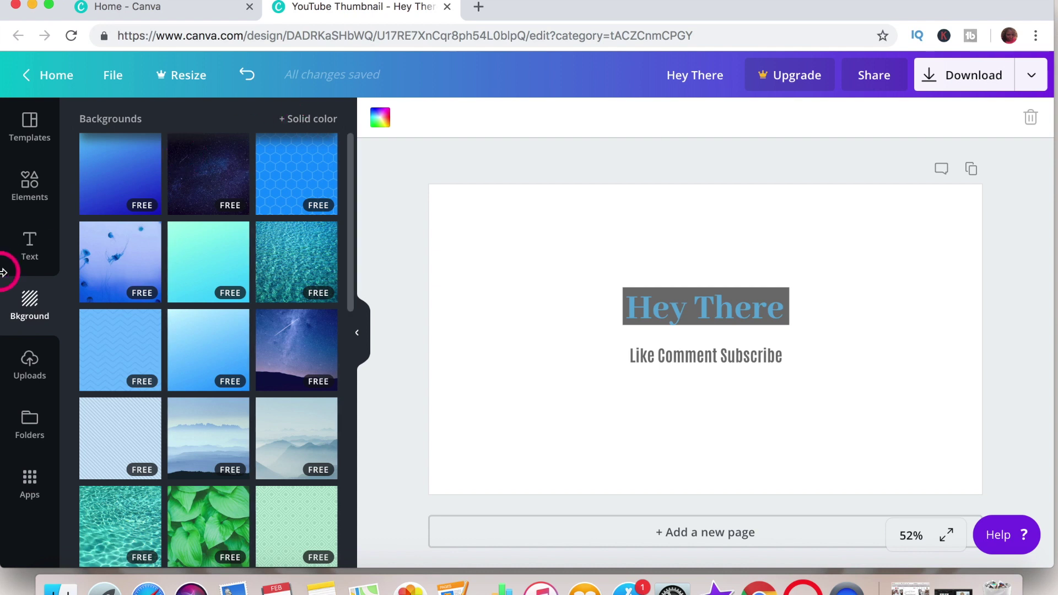
Add a square shape, fill it with the document's blue, and send it backward behind the text
{"action": "left_click", "coordinate": [29, 185]}
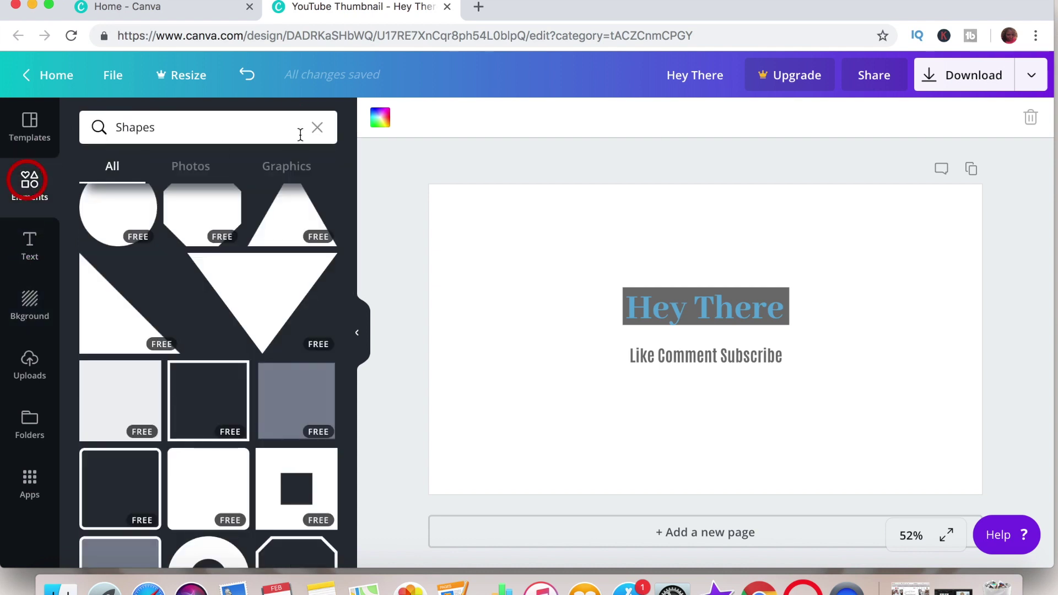
{"action": "left_click", "coordinate": [111, 378]}
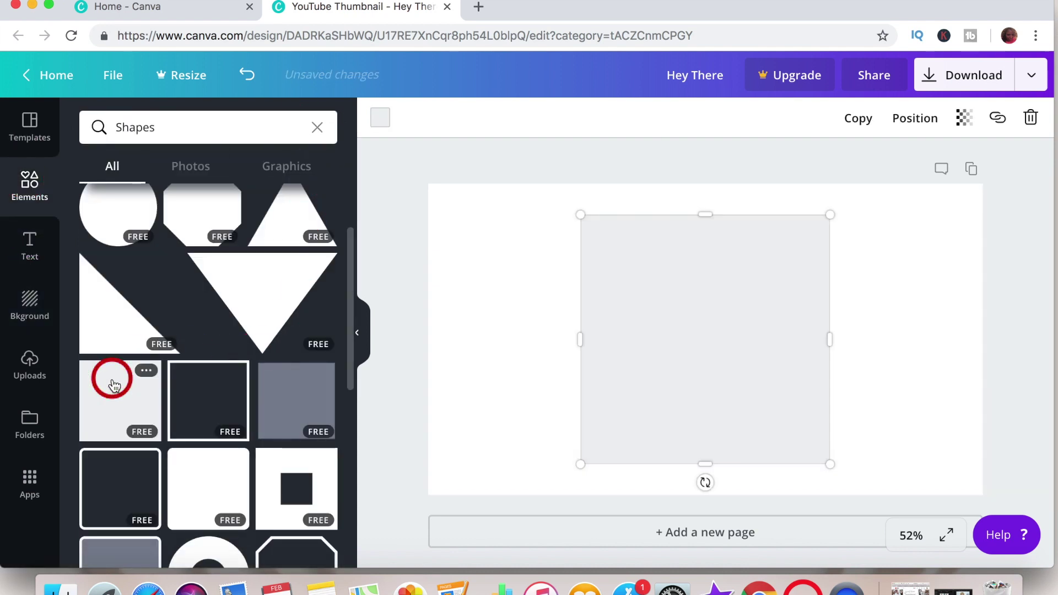
{"action": "left_click", "coordinate": [385, 124]}
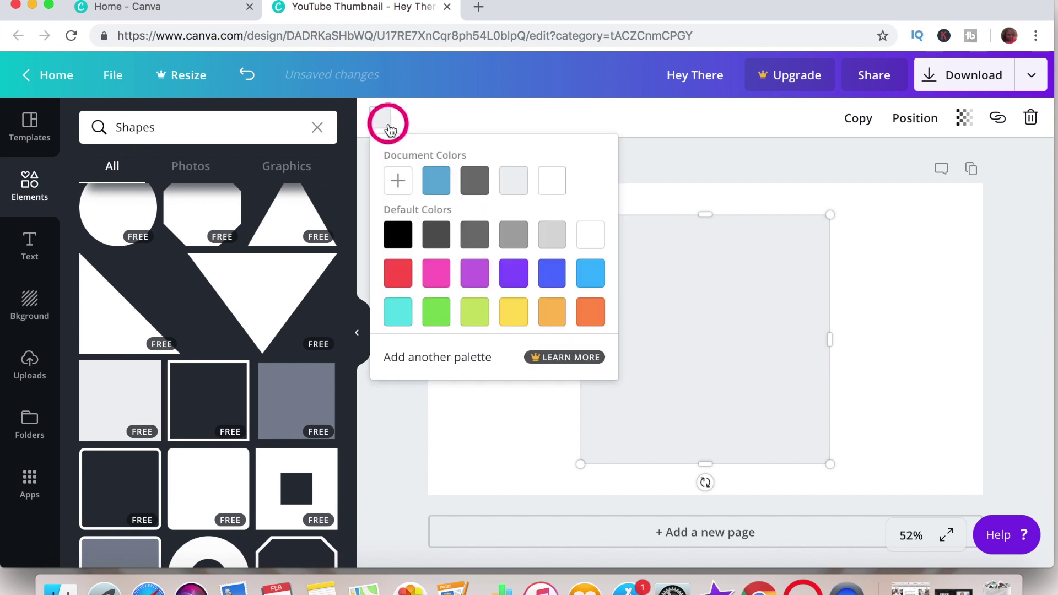
{"action": "left_click", "coordinate": [437, 184]}
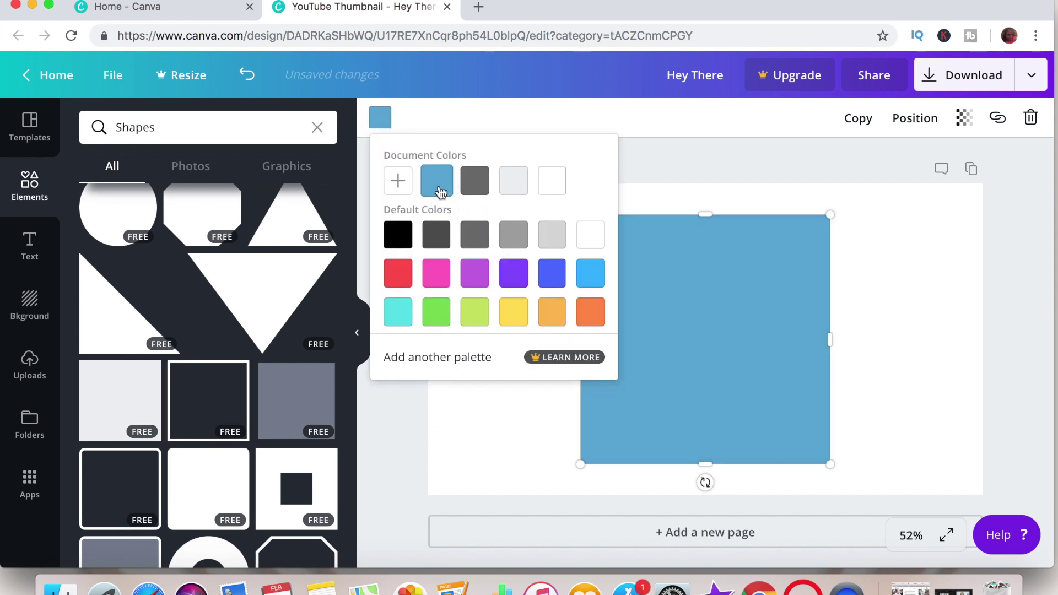
{"action": "left_click", "coordinate": [914, 118]}
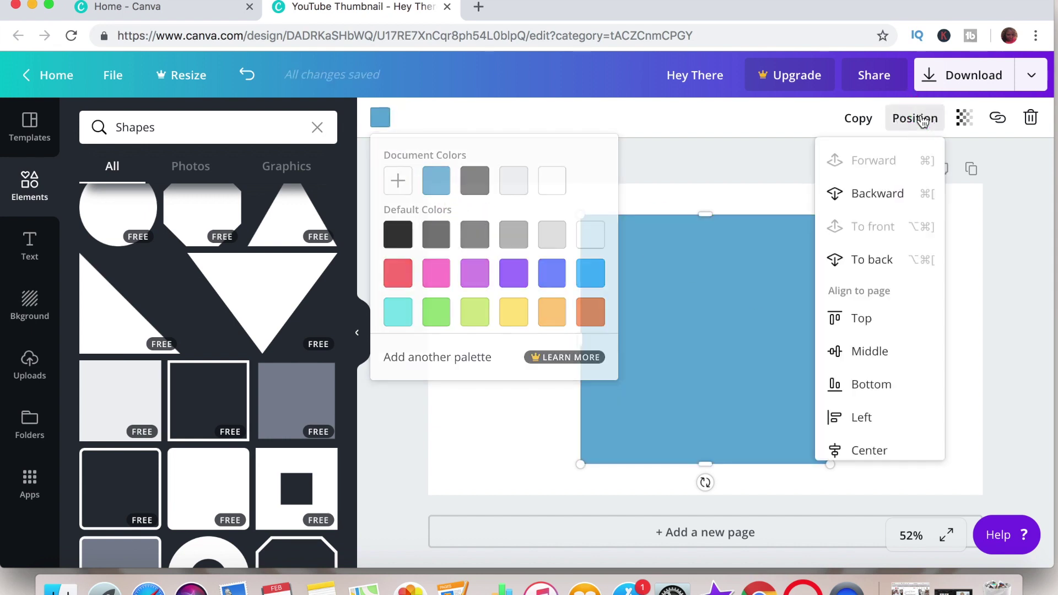
{"action": "left_click", "coordinate": [870, 196]}
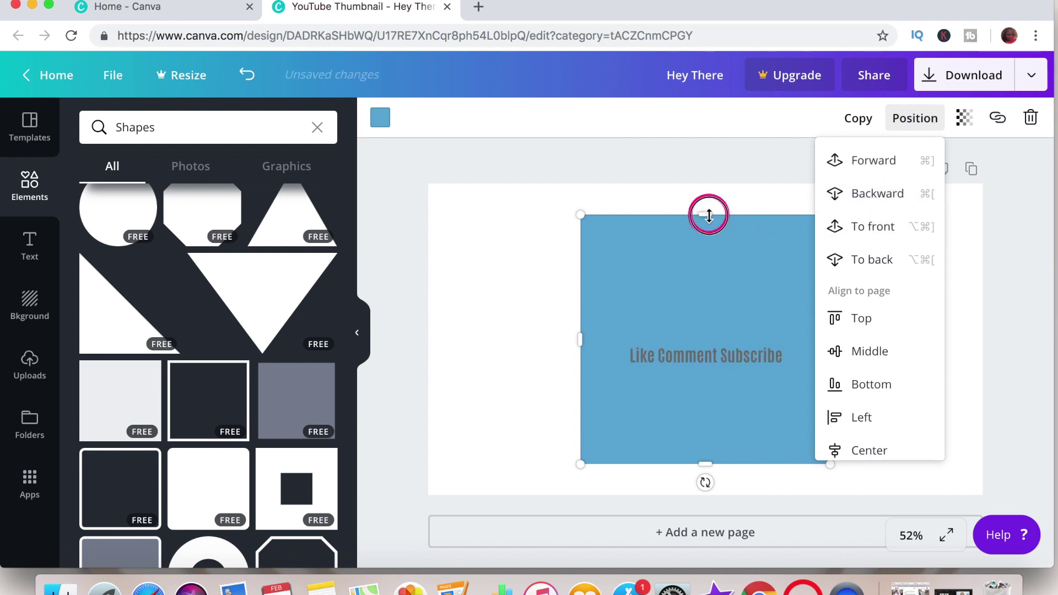
Trim the blue square's edges into a bar snugly framing the Like Comment Subscribe text
{"action": "left_click_drag", "start_coordinate": [710, 215], "coordinate": [710, 332]}
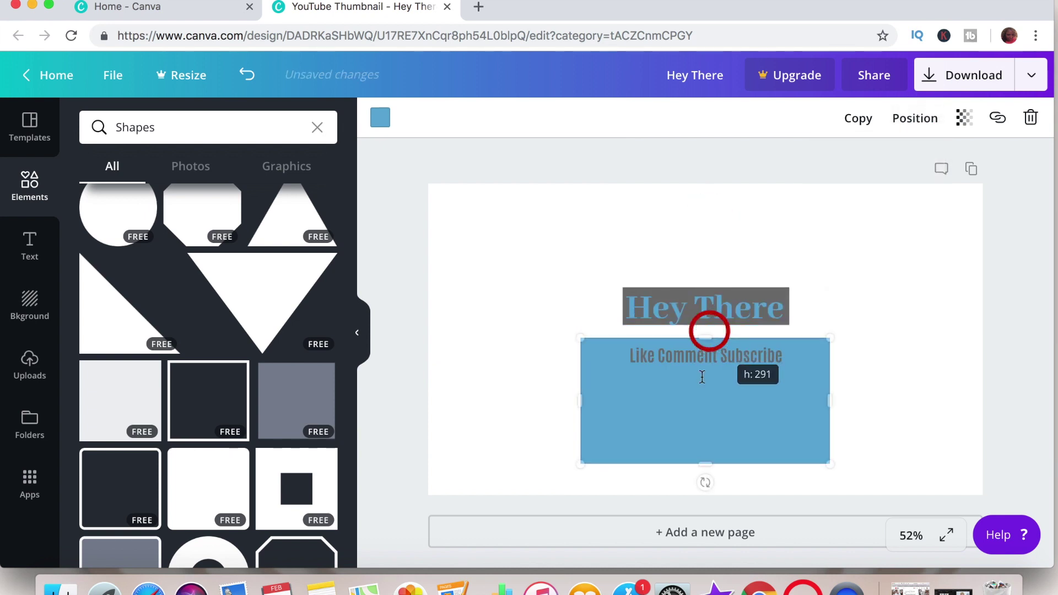
{"action": "left_click_drag", "start_coordinate": [709, 464], "coordinate": [704, 369]}
{"action": "left_click", "coordinate": [588, 353]}
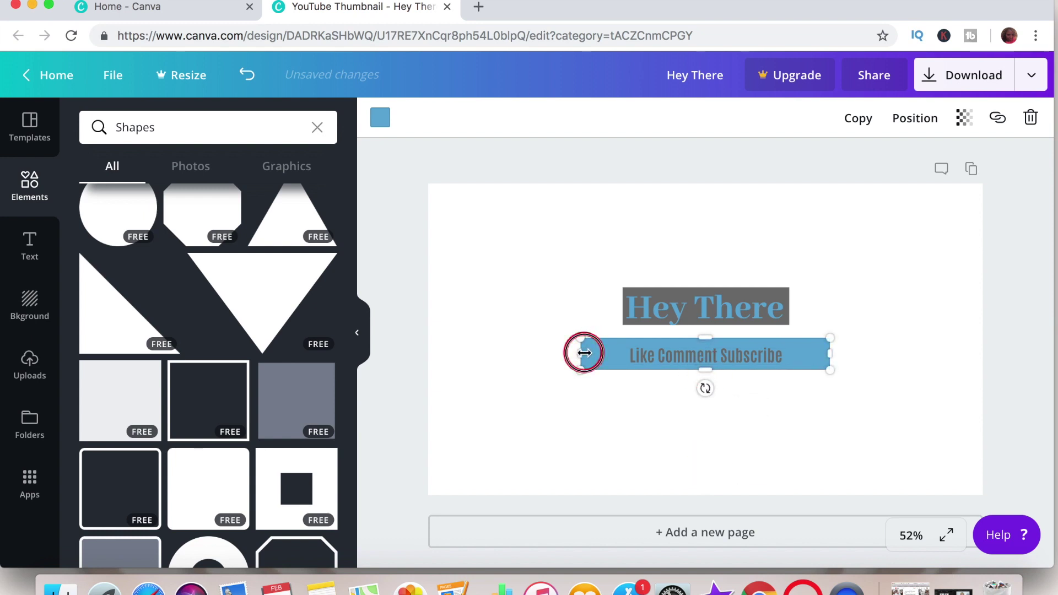
{"action": "left_click_drag", "start_coordinate": [584, 353], "coordinate": [621, 356]}
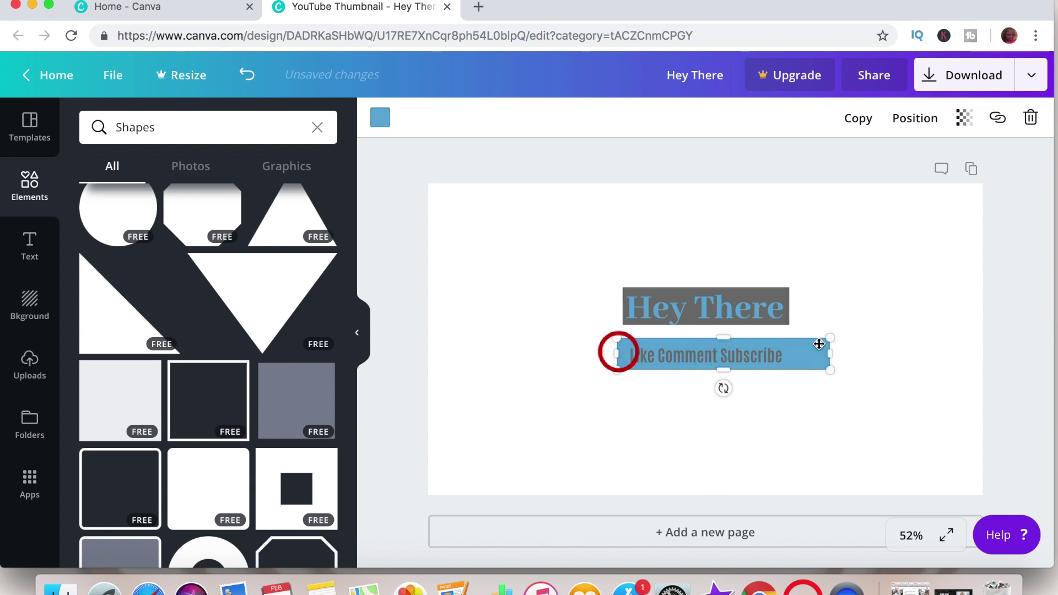
{"action": "left_click_drag", "start_coordinate": [830, 353], "coordinate": [795, 358]}
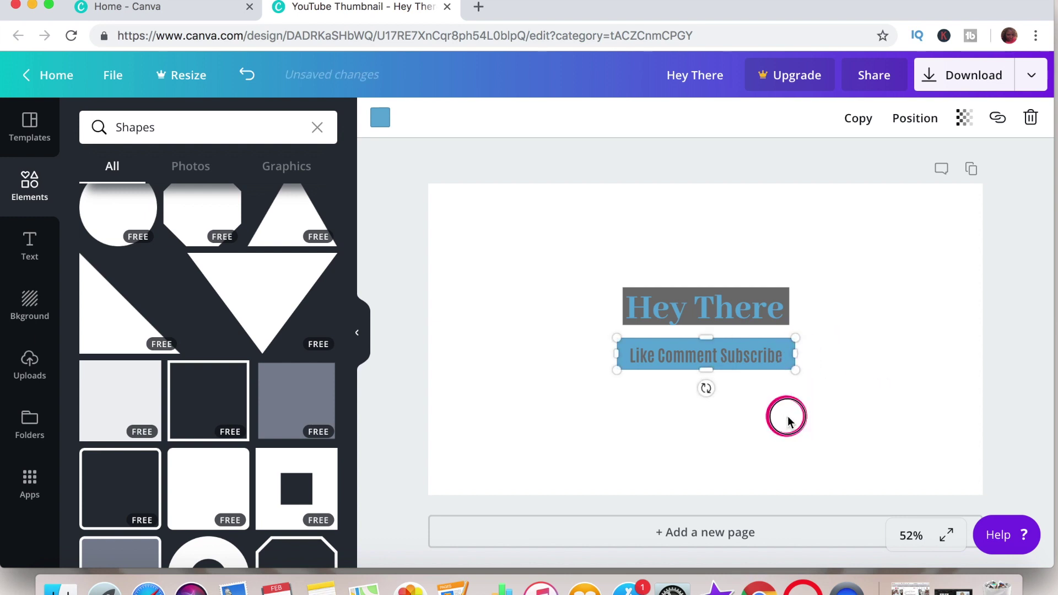
{"action": "left_click", "coordinate": [787, 421]}
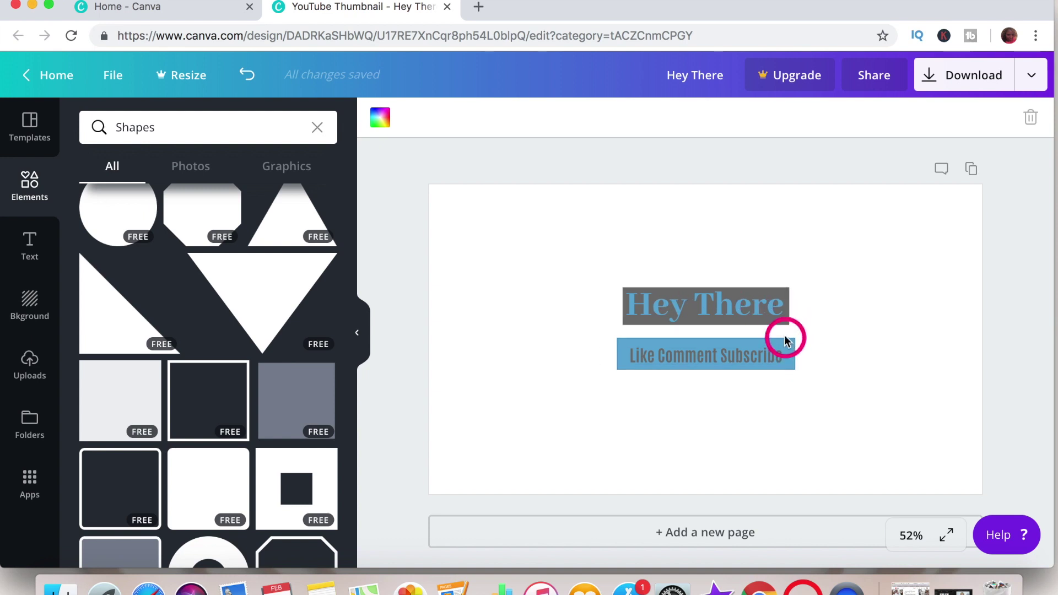
Move the Hey There title and its grey box to the lower right of the page
{"action": "left_click_drag", "start_coordinate": [740, 306], "coordinate": [835, 253]}
{"action": "left_click_drag", "start_coordinate": [739, 298], "coordinate": [908, 348]}
{"action": "left_click_drag", "start_coordinate": [804, 230], "coordinate": [883, 338]}
Move the blue bar under Hey There and recentre the Like Comment Subscribe text on it
{"action": "left_click_drag", "start_coordinate": [706, 353], "coordinate": [693, 450]}
{"action": "left_click", "coordinate": [695, 352]}
{"action": "left_click_drag", "start_coordinate": [696, 352], "coordinate": [868, 408]}
{"action": "left_click_drag", "start_coordinate": [698, 440], "coordinate": [848, 404]}
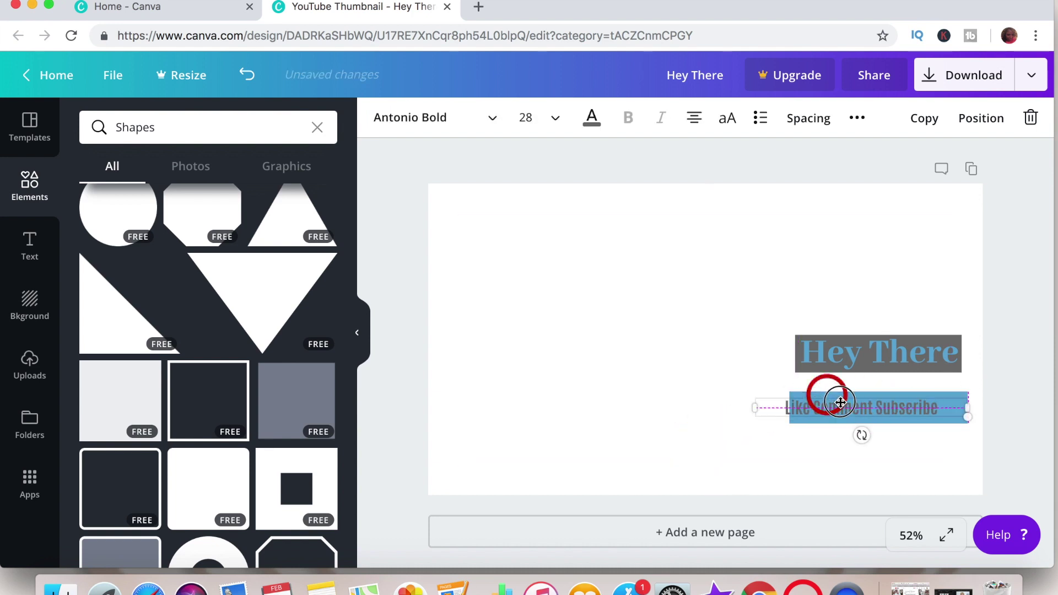
{"action": "mouse_move", "coordinate": [840, 403]}
{"action": "left_mouse_down"}
{"action": "mouse_move", "coordinate": [826, 394]}
{"action": "mouse_move", "coordinate": [860, 396]}
{"action": "mouse_move", "coordinate": [858, 406]}
{"action": "left_mouse_up"}
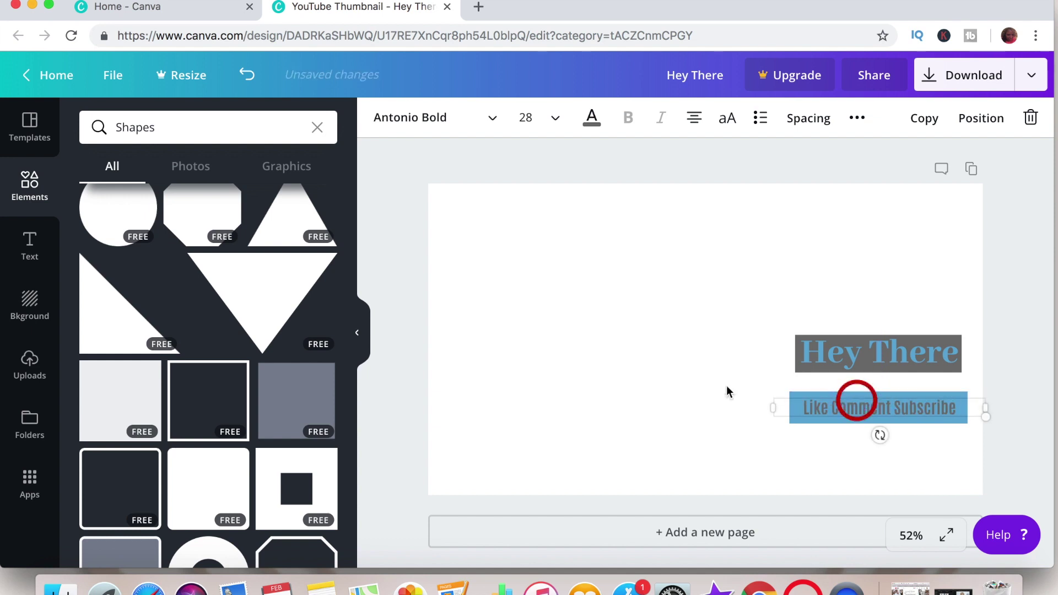
{"action": "left_click", "coordinate": [709, 394]}
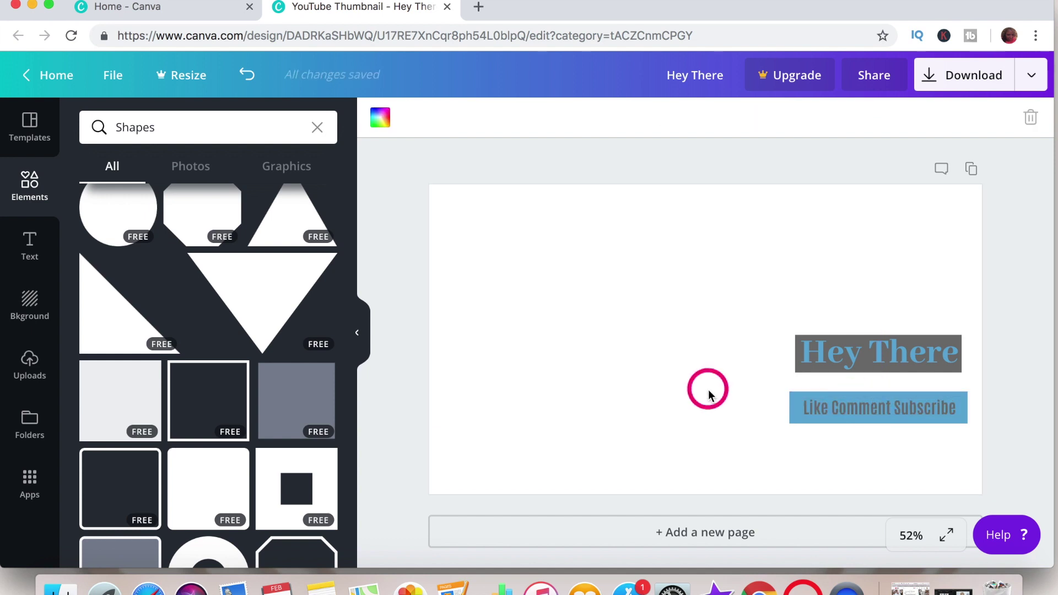
Download the design as a JPG, skip the upgrade offer, and open a new browser tab
{"action": "left_click", "coordinate": [931, 80]}
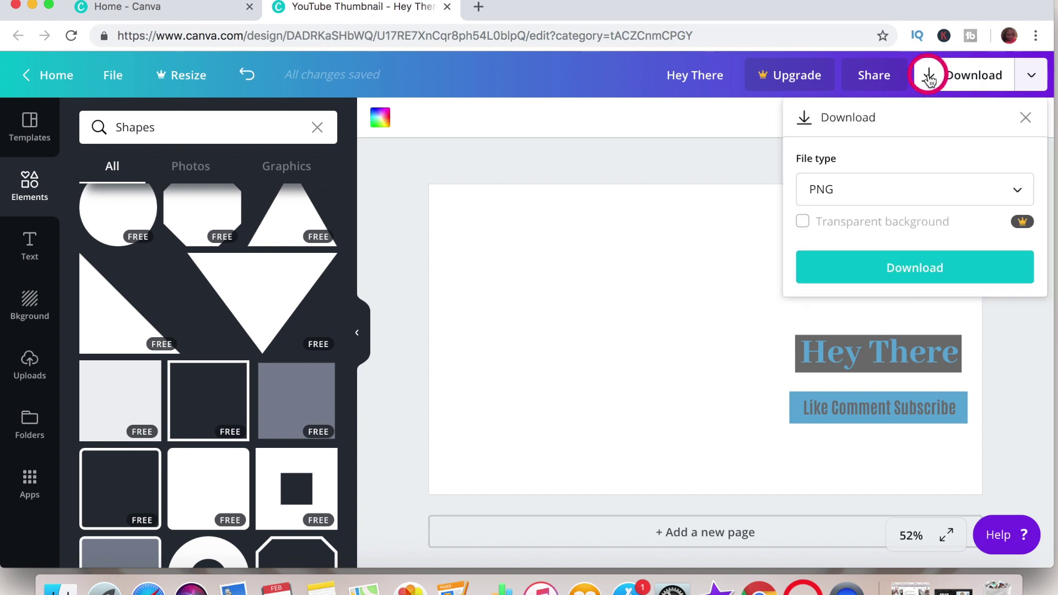
{"action": "left_click", "coordinate": [880, 196]}
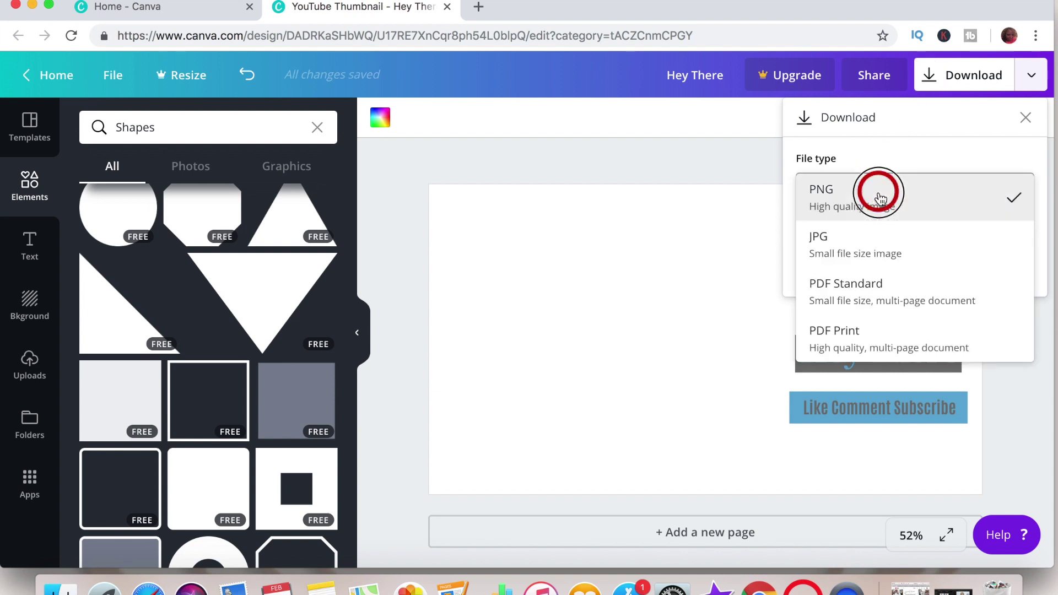
{"action": "left_click", "coordinate": [880, 252]}
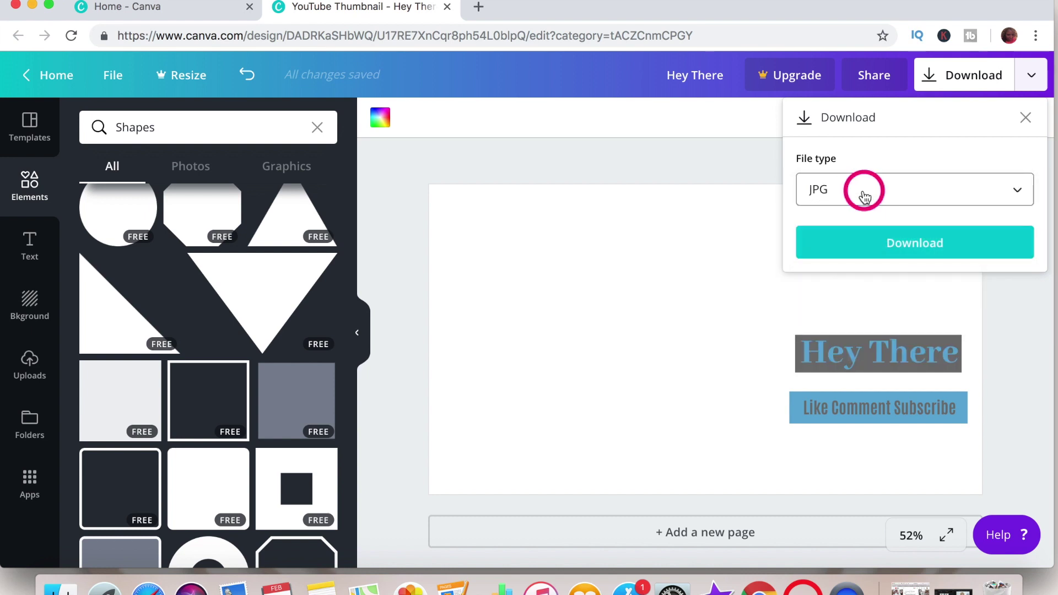
{"action": "left_click", "coordinate": [889, 248]}
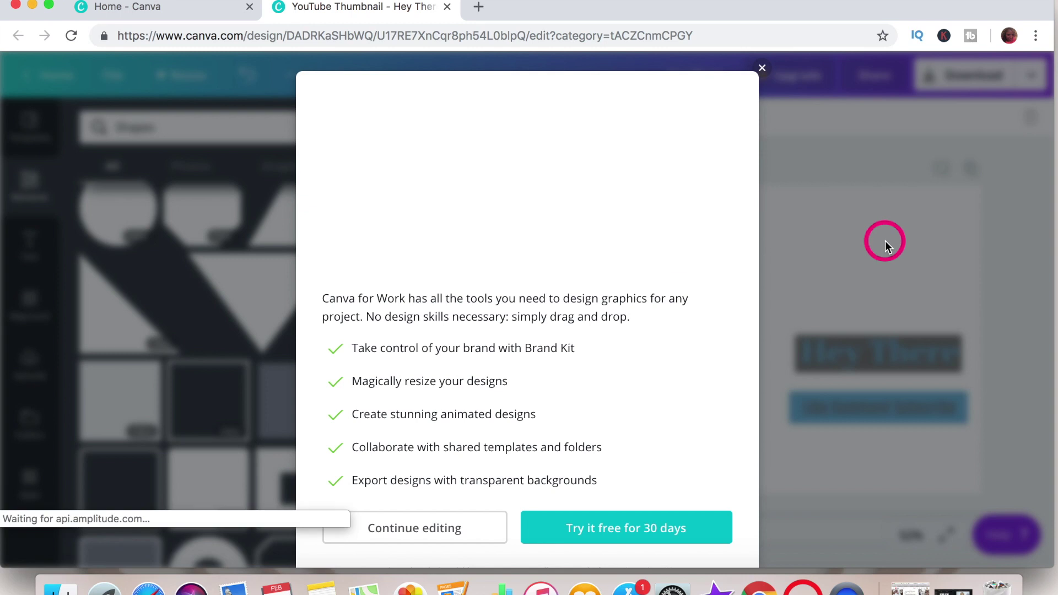
{"action": "left_click", "coordinate": [885, 240]}
{"action": "left_click", "coordinate": [478, 6]}
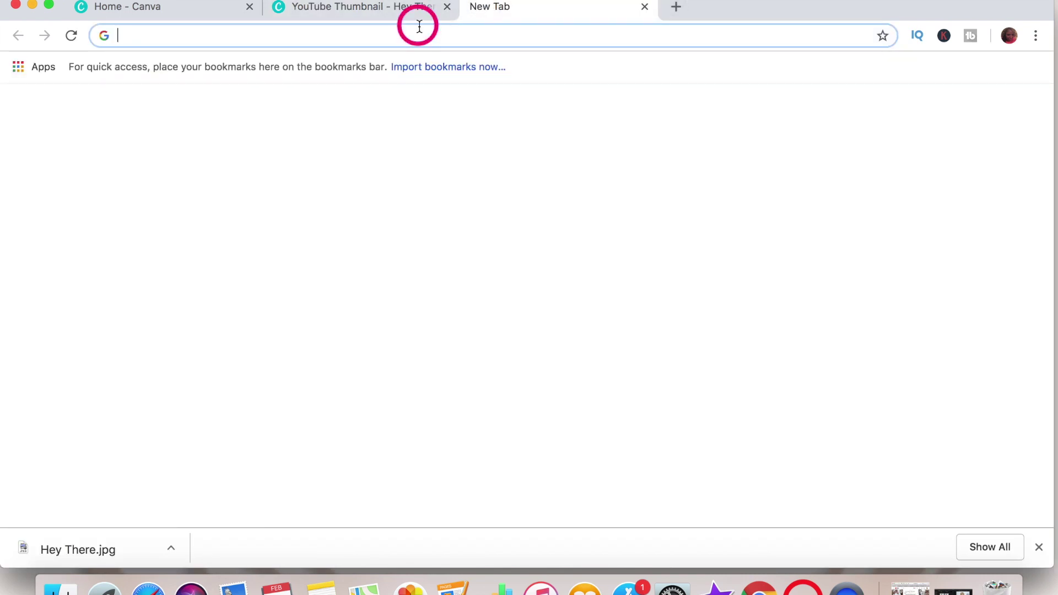
Go to lunapic.com and upload Hey There.jpg from Downloads into Edit > Transparent Background
{"action": "type", "text": "lun"}
{"action": "key", "text": "Return"}
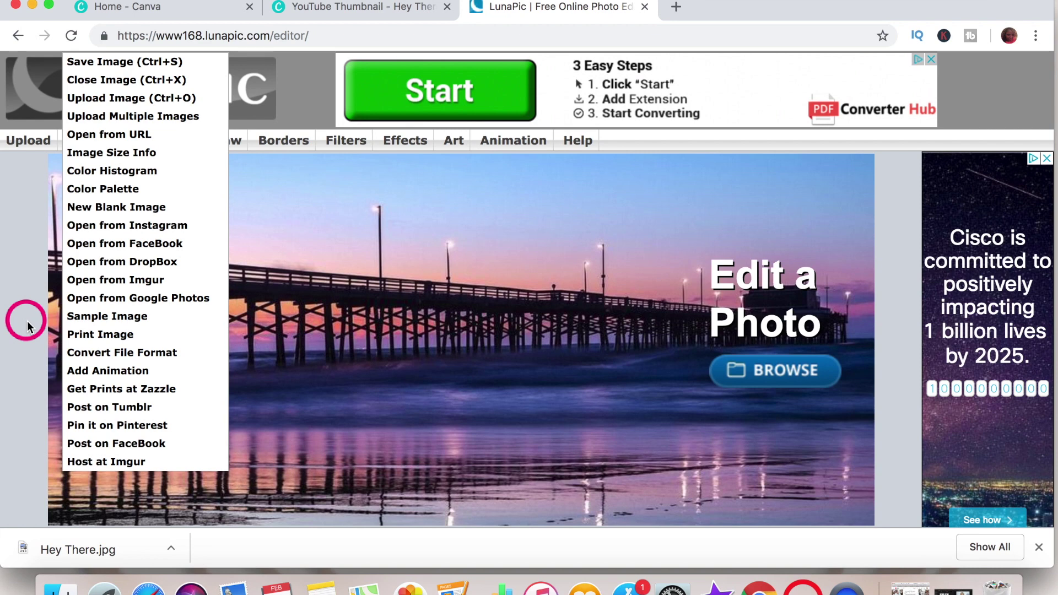
{"action": "left_click", "coordinate": [120, 142]}
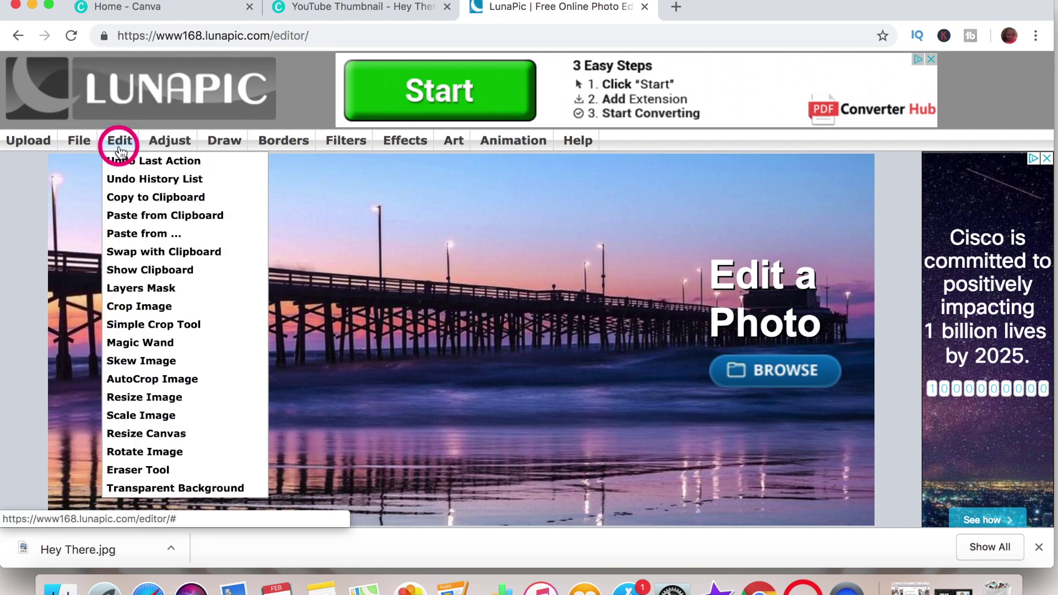
{"action": "left_click", "coordinate": [153, 489]}
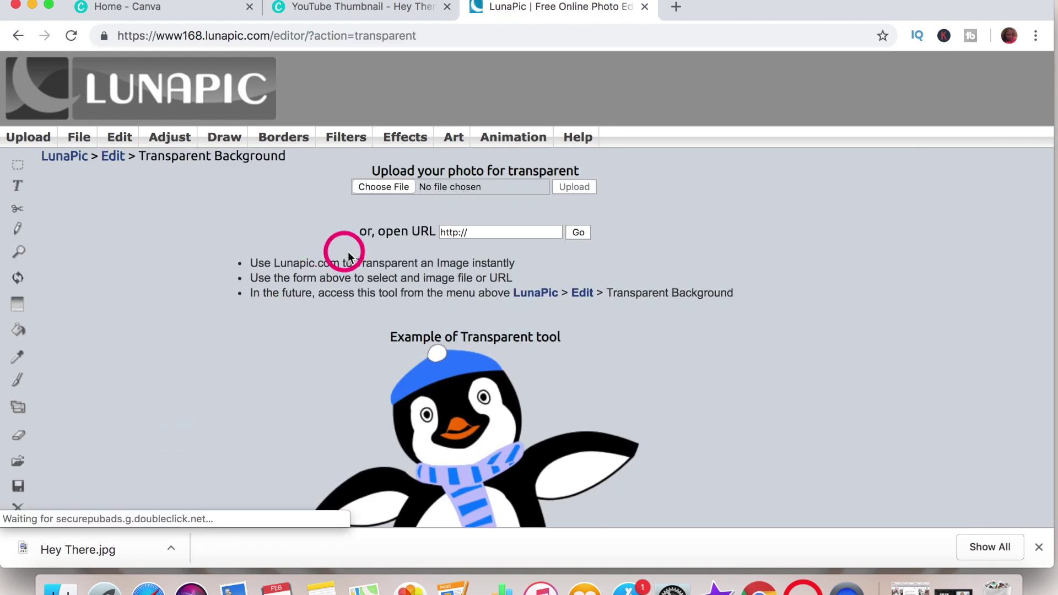
{"action": "left_click", "coordinate": [385, 187]}
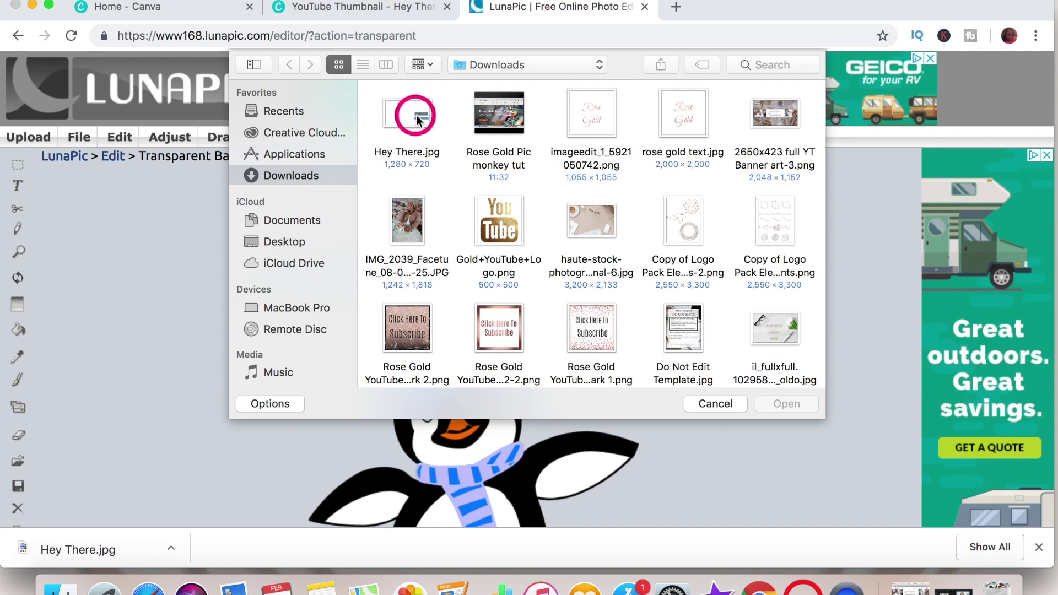
{"action": "double_click", "coordinate": [417, 119]}
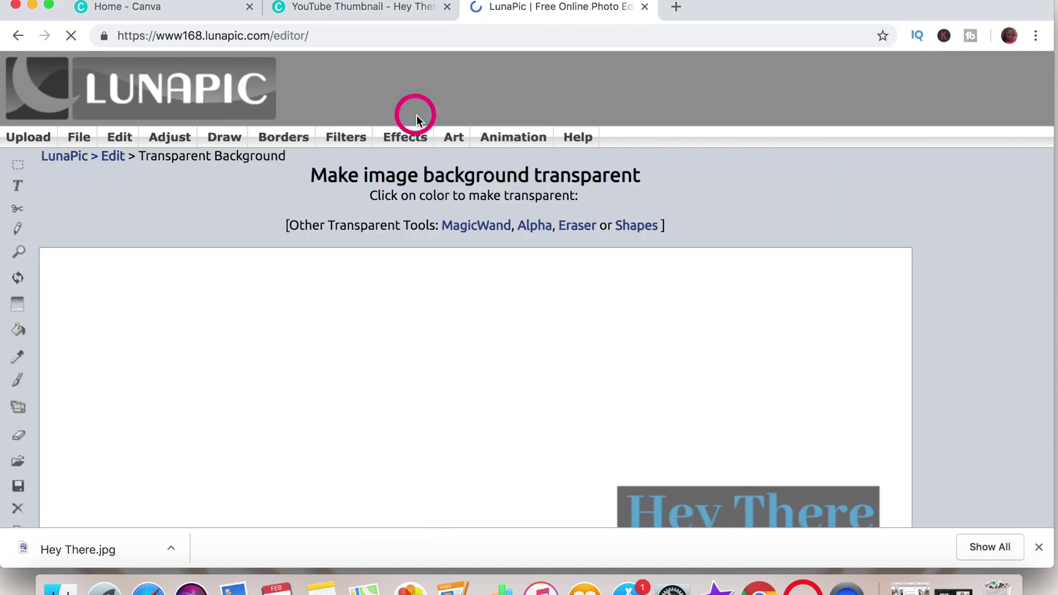
Make the white background transparent, save the graphic as a PNG, and switch to iMovie
{"action": "scroll", "coordinate": [897, 359], "scroll_direction": "down", "scroll_amount": 3}
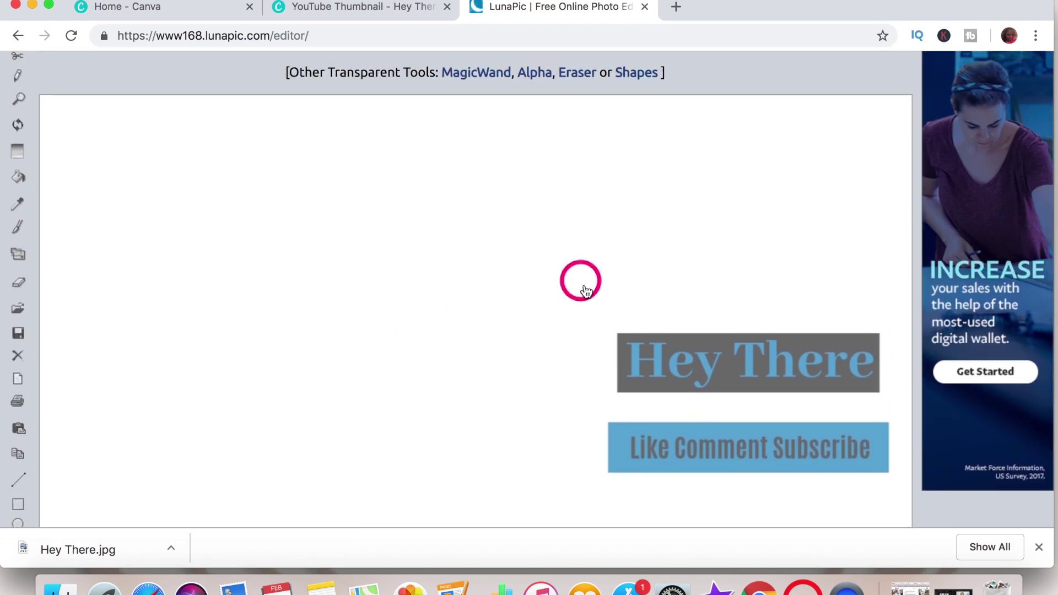
{"action": "left_click", "coordinate": [602, 241]}
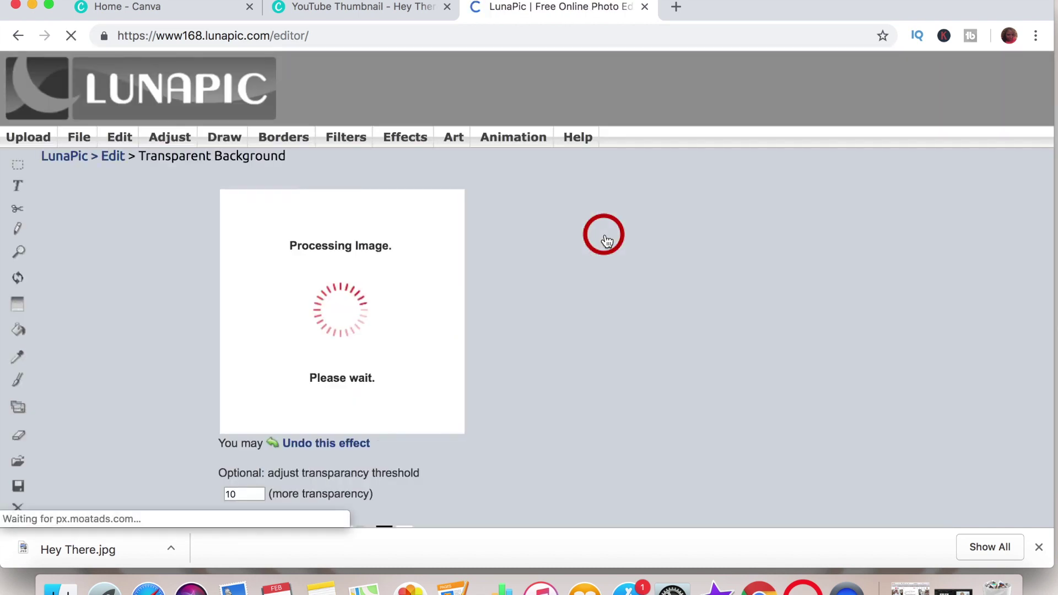
{"action": "scroll", "coordinate": [677, 355], "scroll_direction": "down", "scroll_amount": 5}
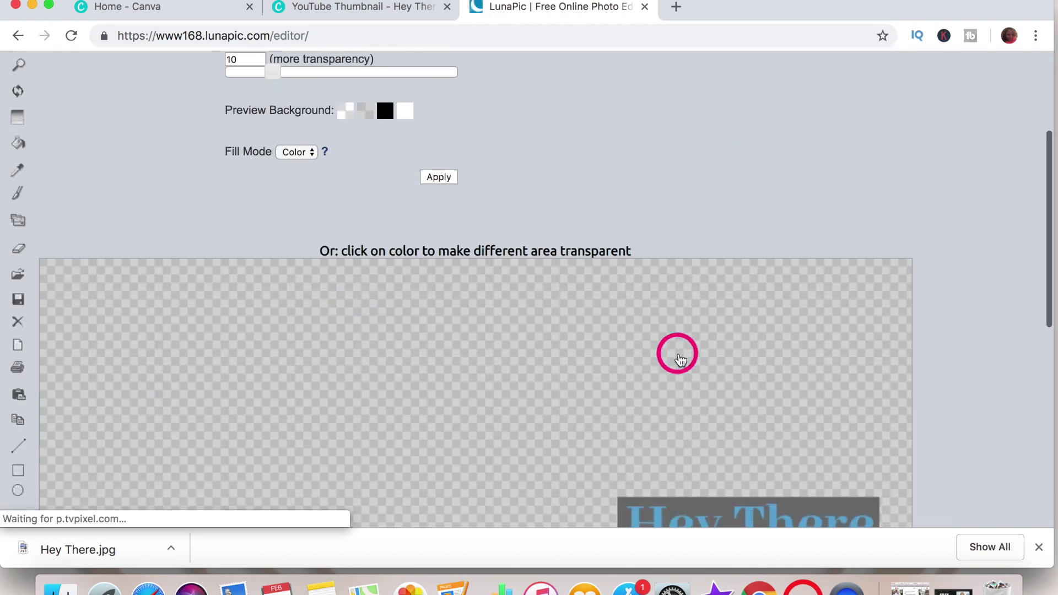
{"action": "scroll", "coordinate": [681, 359], "scroll_direction": "down", "scroll_amount": 5}
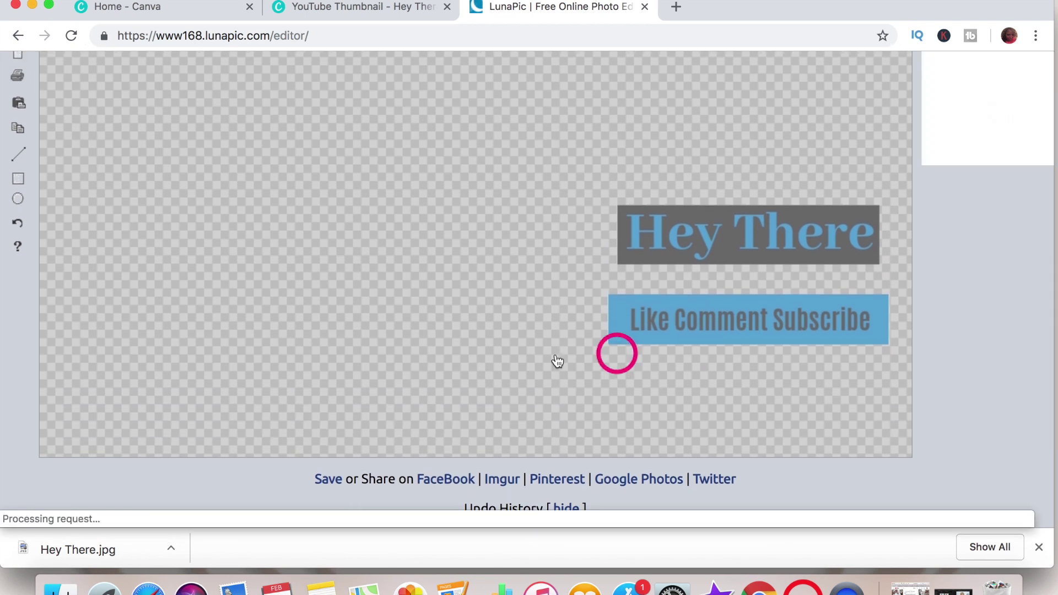
{"action": "scroll", "coordinate": [353, 312], "scroll_direction": "down", "scroll_amount": 2}
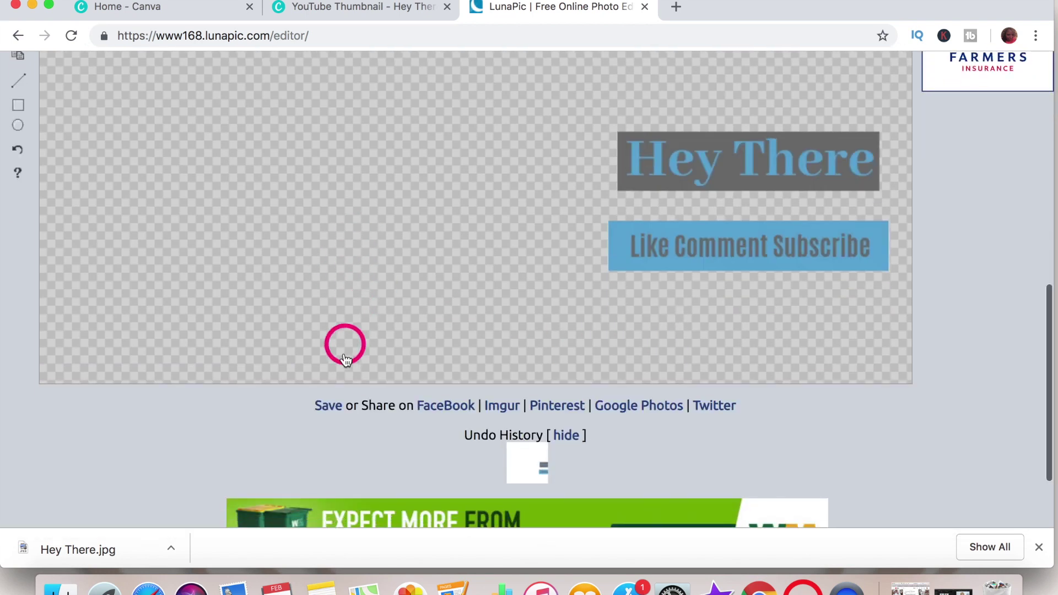
{"action": "left_click", "coordinate": [338, 410]}
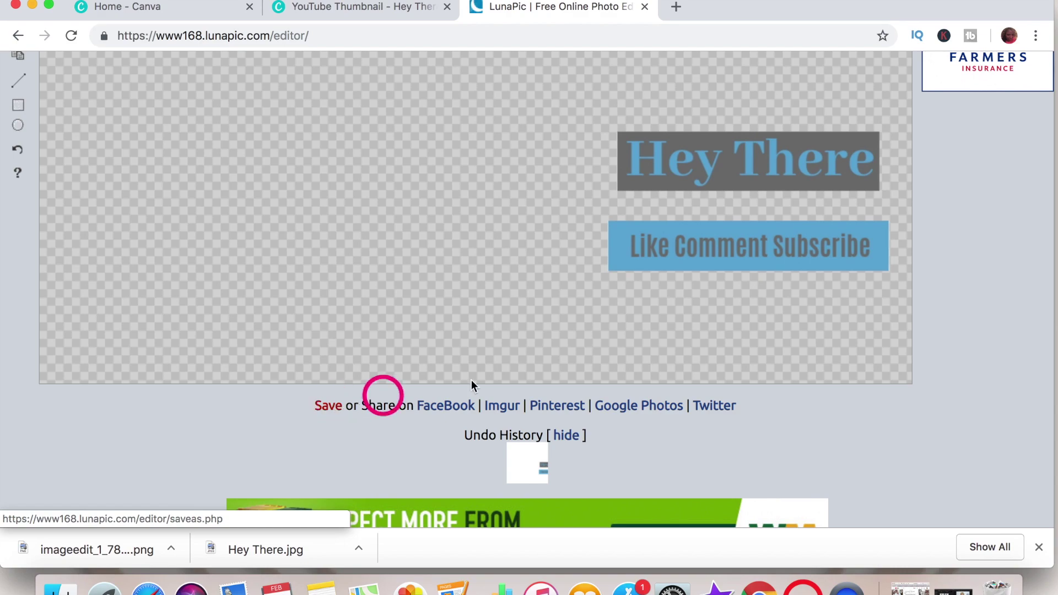
{"action": "left_click", "coordinate": [716, 587]}
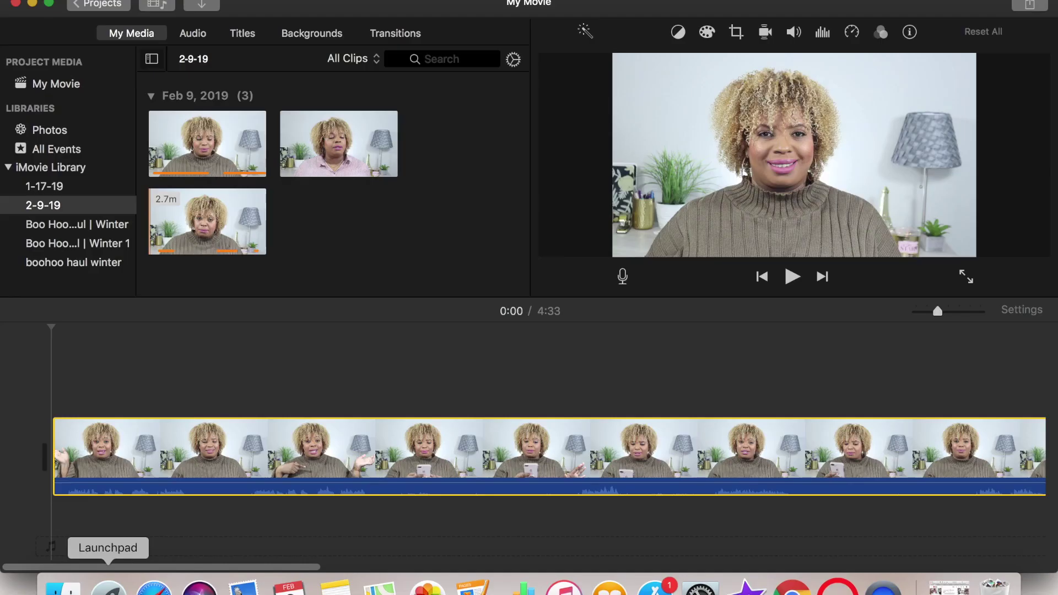
Import the imageedit PNG from Downloads into the 2-9-19 event and place it above the main clip
{"action": "left_click", "coordinate": [64, 587]}
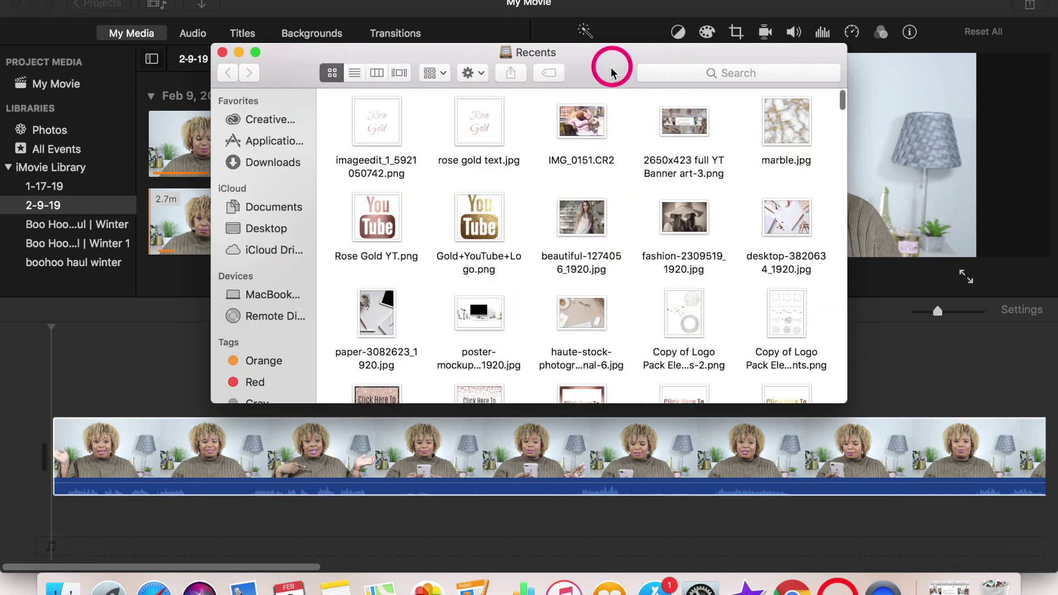
{"action": "left_click_drag", "start_coordinate": [611, 66], "coordinate": [831, 84]}
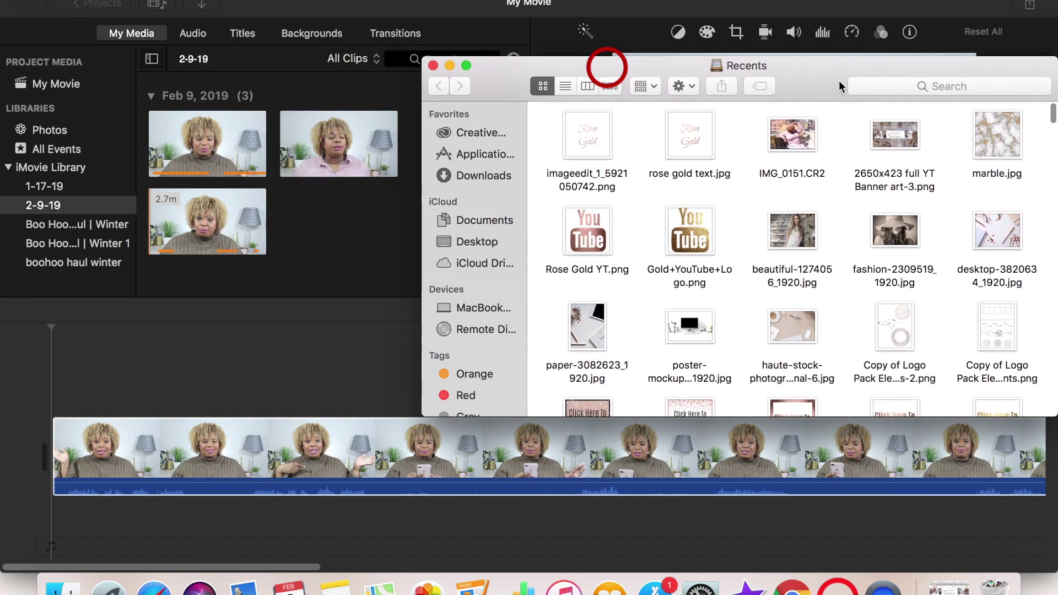
{"action": "left_click", "coordinate": [494, 180]}
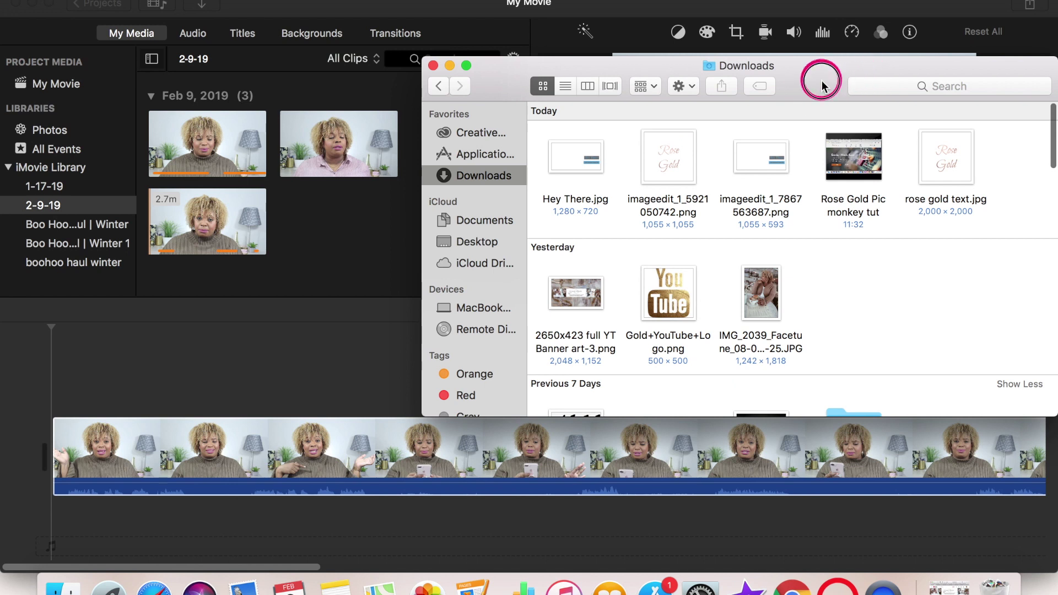
{"action": "left_click_drag", "start_coordinate": [827, 81], "coordinate": [917, 83]}
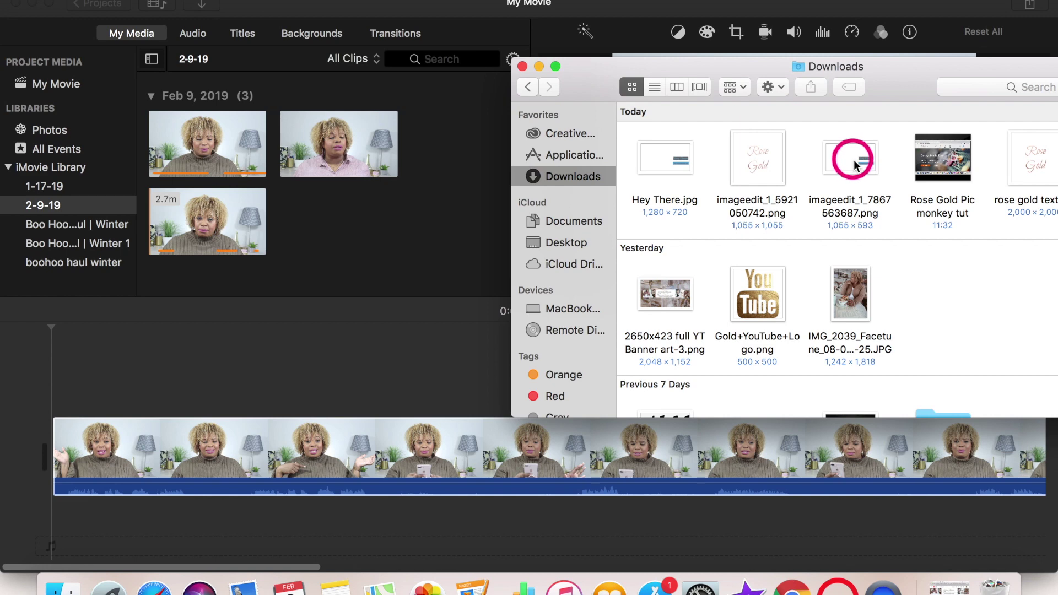
{"action": "left_click_drag", "start_coordinate": [855, 165], "coordinate": [339, 206]}
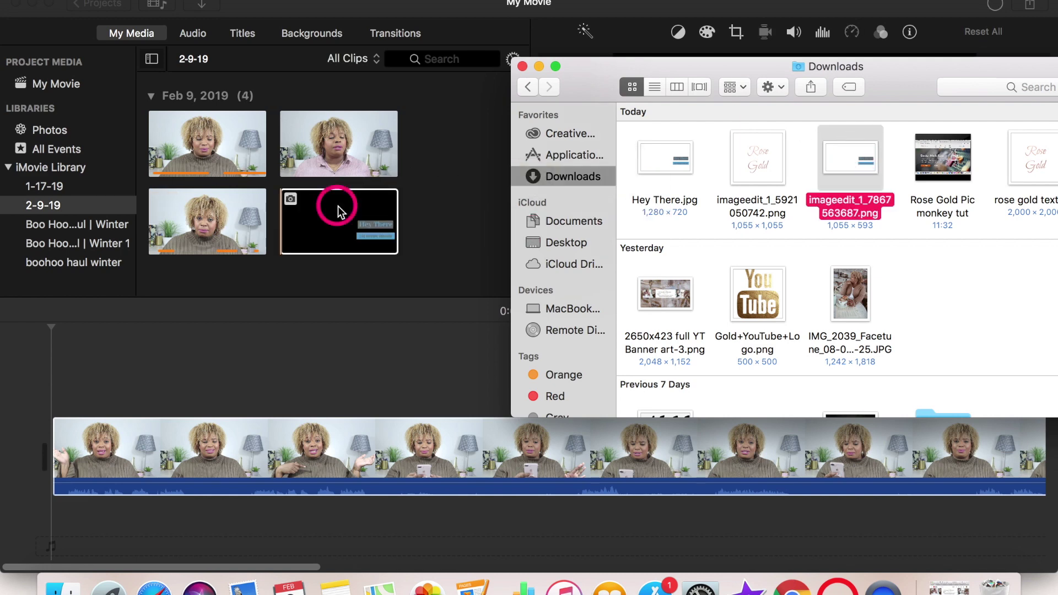
{"action": "left_click", "coordinate": [348, 208]}
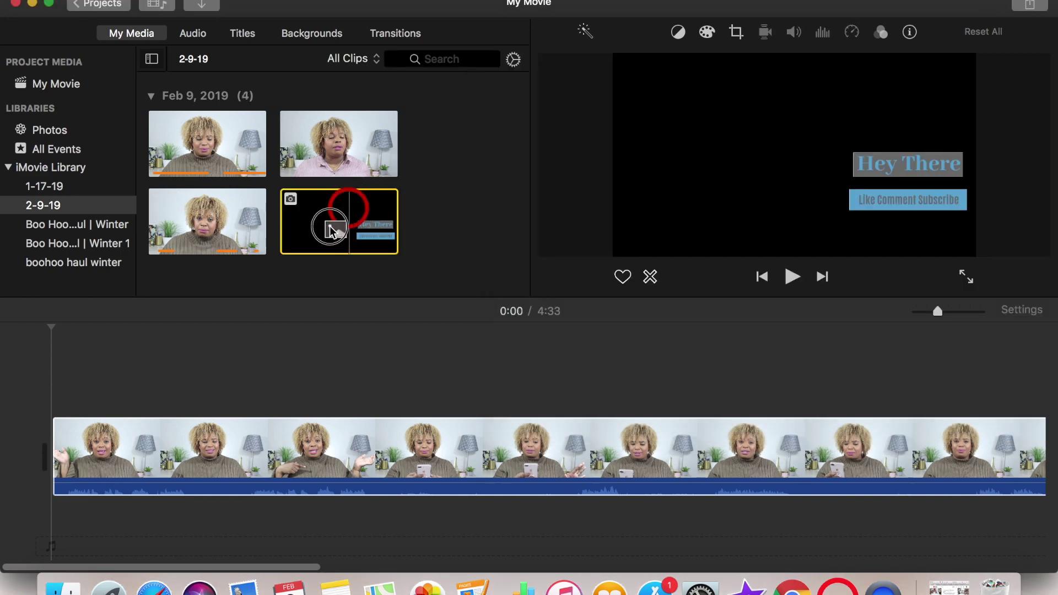
{"action": "left_click_drag", "start_coordinate": [333, 230], "coordinate": [195, 381]}
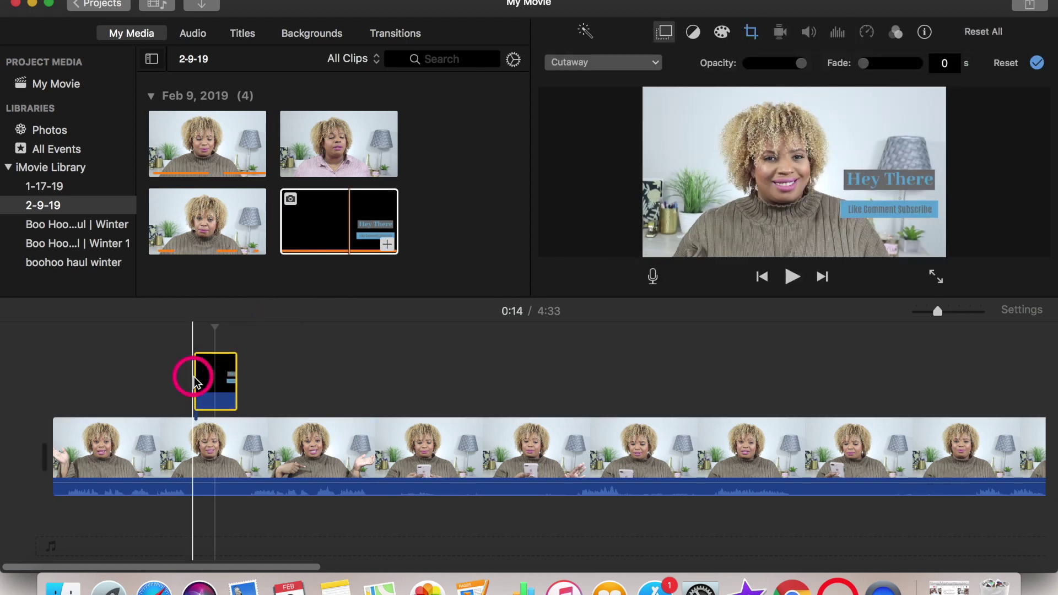
Set the overlay's cropping to Fit so it has no Ken Burns motion
{"action": "left_click", "coordinate": [763, 277]}
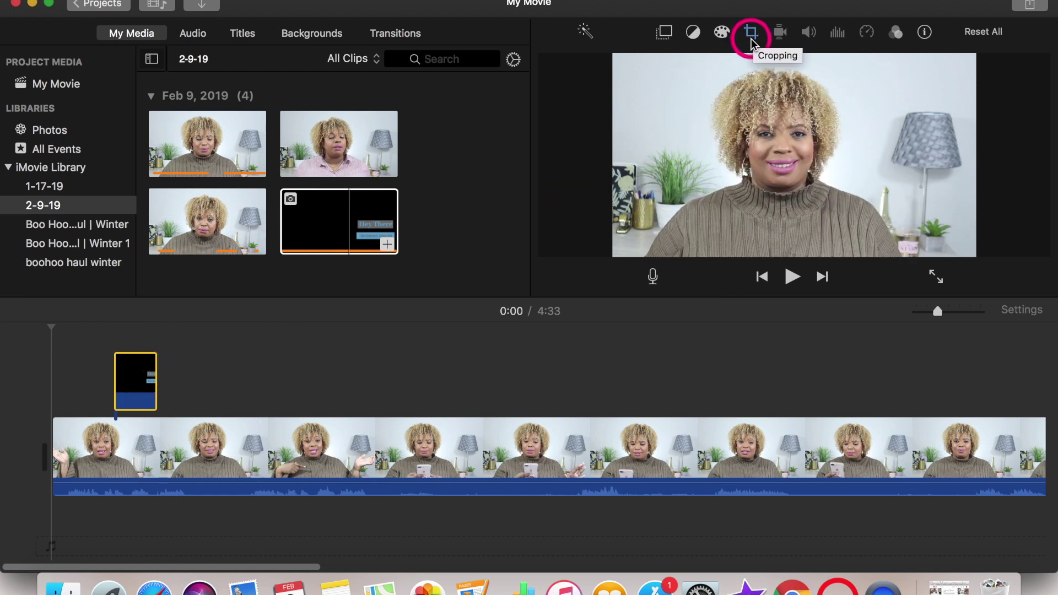
{"action": "left_click", "coordinate": [751, 36]}
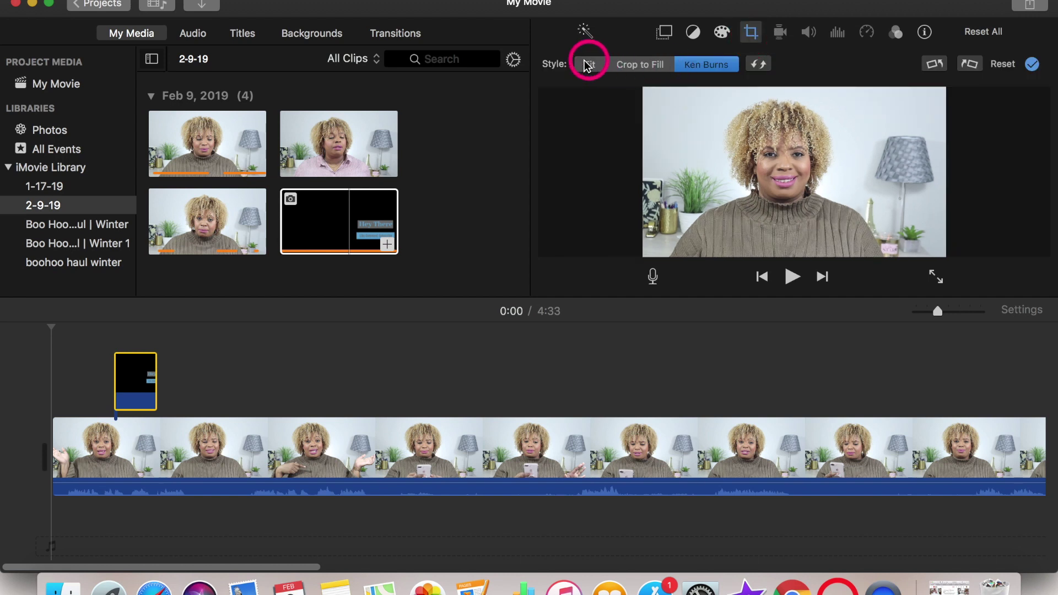
{"action": "left_click", "coordinate": [591, 65]}
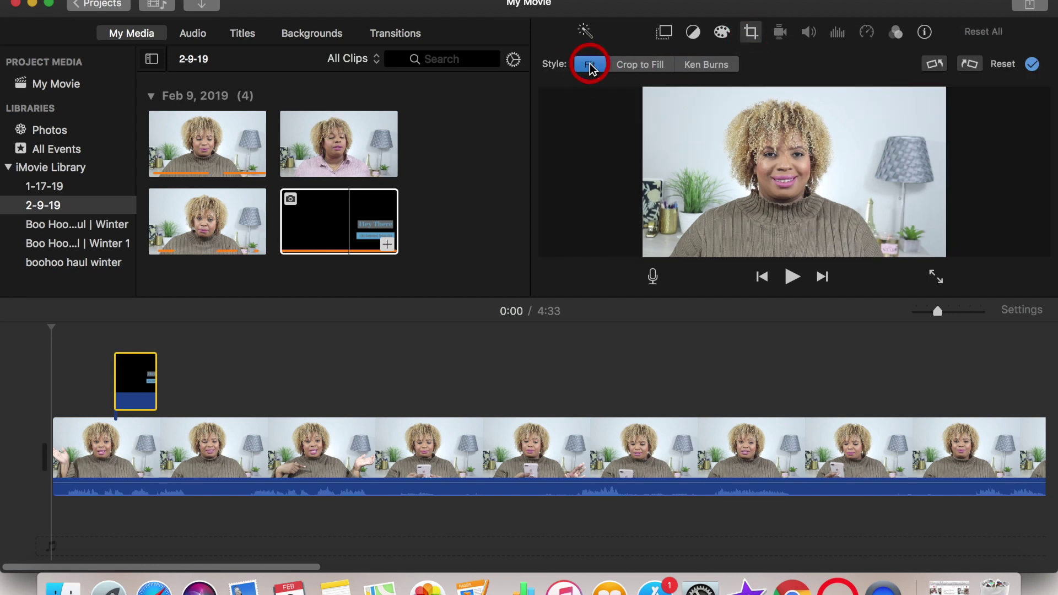
Change the overlay style from Cutaway to Picture in Picture and enlarge its box
{"action": "left_click", "coordinate": [665, 32]}
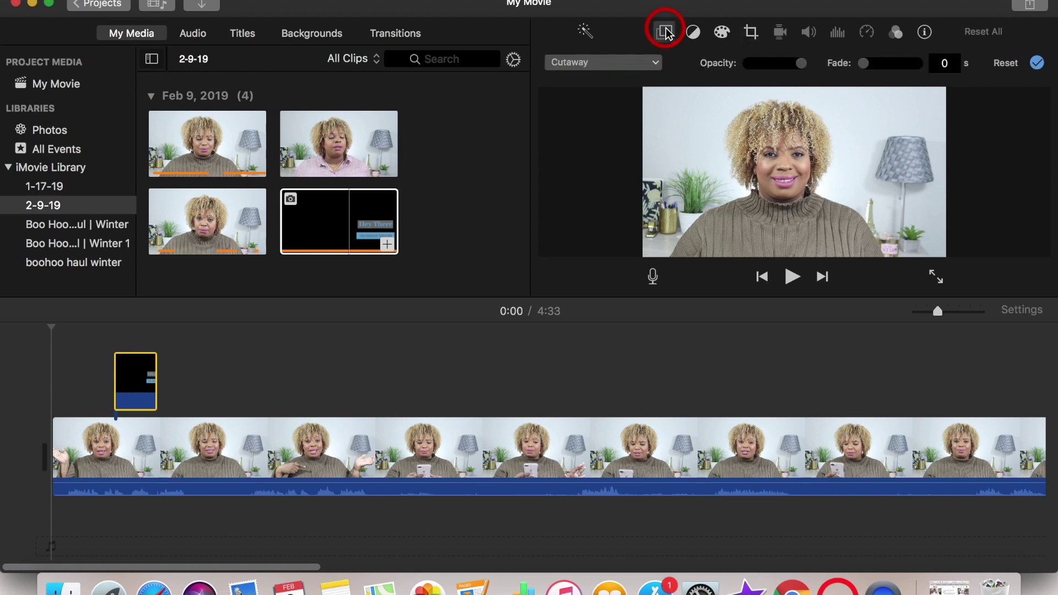
{"action": "left_click", "coordinate": [648, 67]}
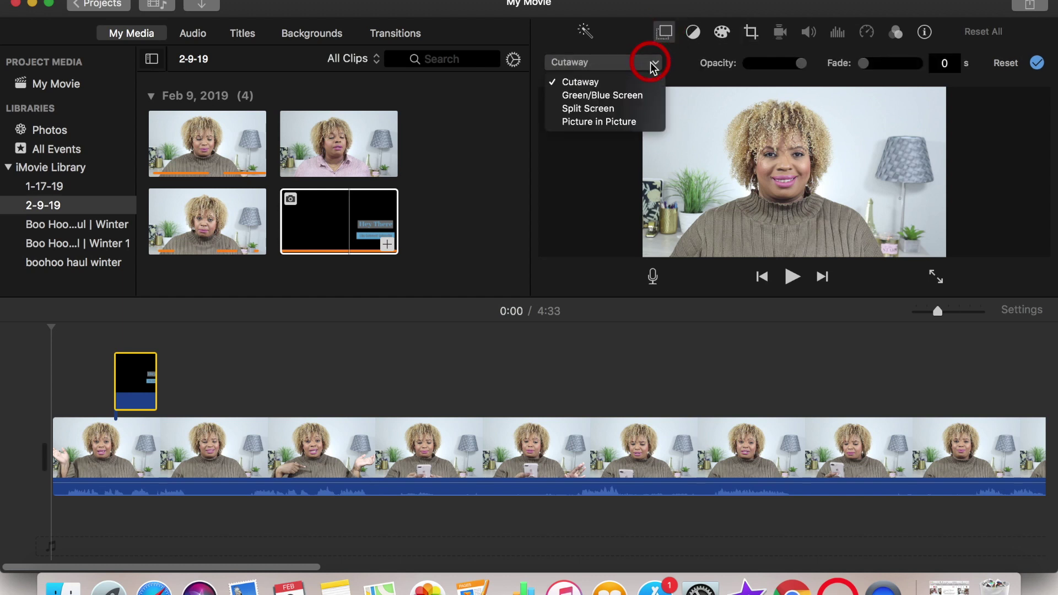
{"action": "left_click", "coordinate": [625, 122]}
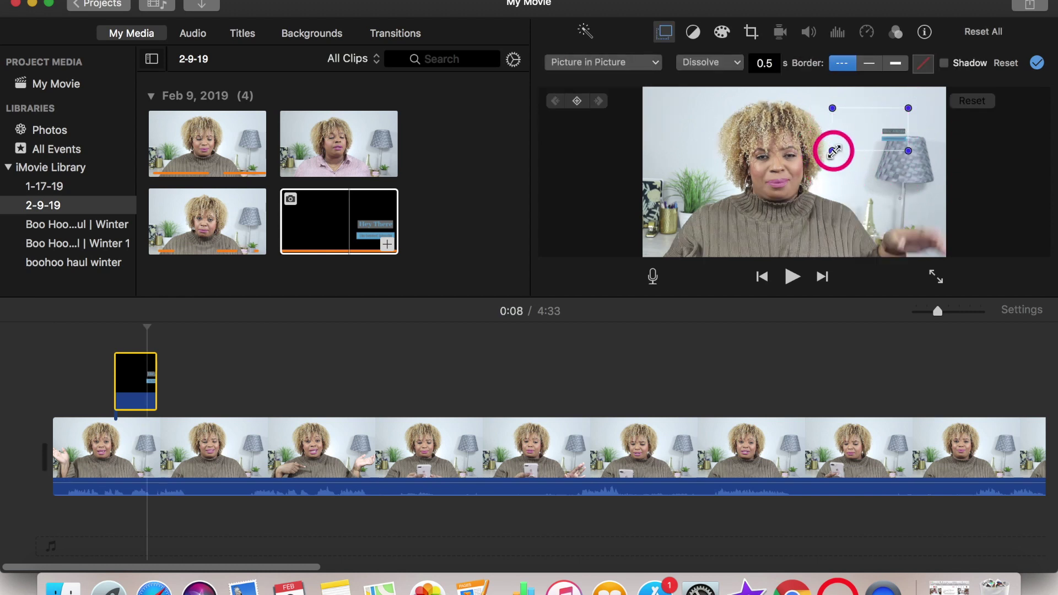
{"action": "left_click_drag", "start_coordinate": [834, 151], "coordinate": [704, 249]}
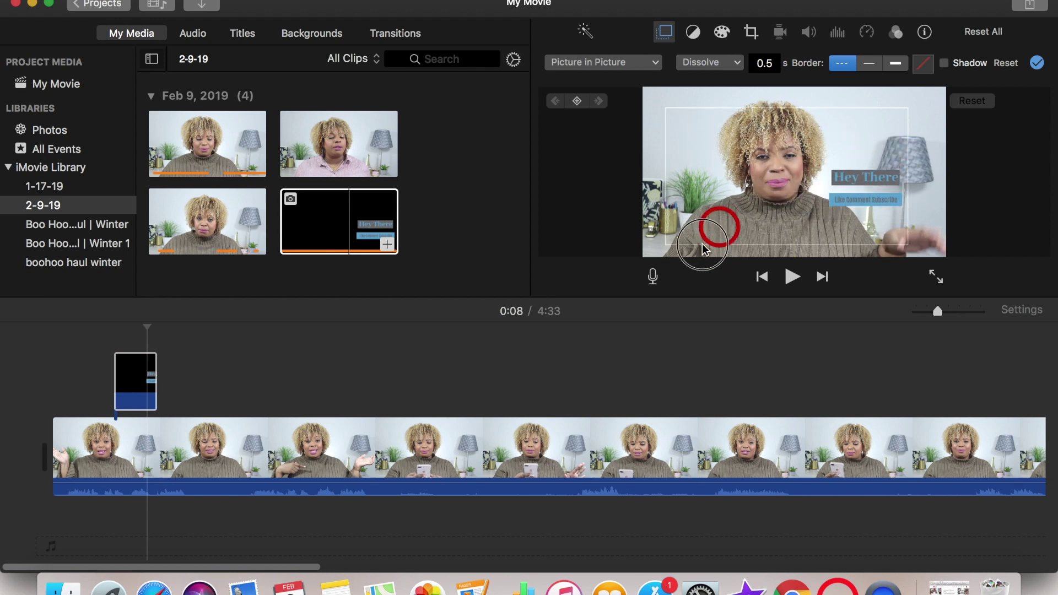
Stretch the picture-in-picture overlay to fill the frame and shift it left
{"action": "left_click_drag", "start_coordinate": [910, 109], "coordinate": [936, 90]}
{"action": "left_click_drag", "start_coordinate": [667, 244], "coordinate": [644, 257]}
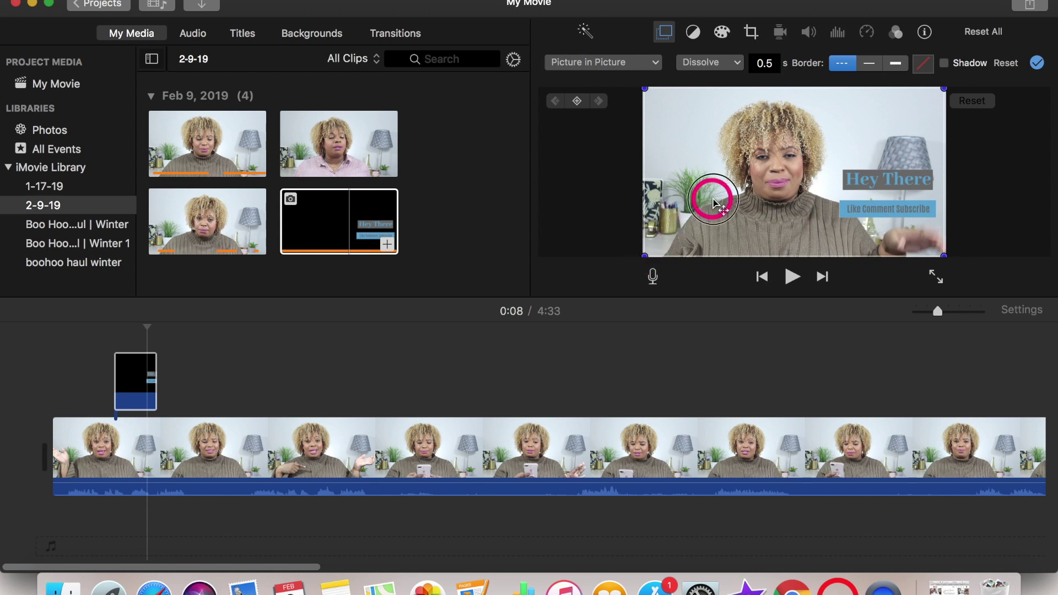
{"action": "mouse_move", "coordinate": [709, 189]}
{"action": "left_mouse_down"}
{"action": "mouse_move", "coordinate": [680, 177]}
{"action": "mouse_move", "coordinate": [534, 187]}
{"action": "mouse_move", "coordinate": [539, 165]}
{"action": "mouse_move", "coordinate": [666, 163]}
{"action": "mouse_move", "coordinate": [713, 182]}
{"action": "mouse_move", "coordinate": [715, 205]}
{"action": "mouse_move", "coordinate": [708, 198]}
{"action": "left_mouse_up"}
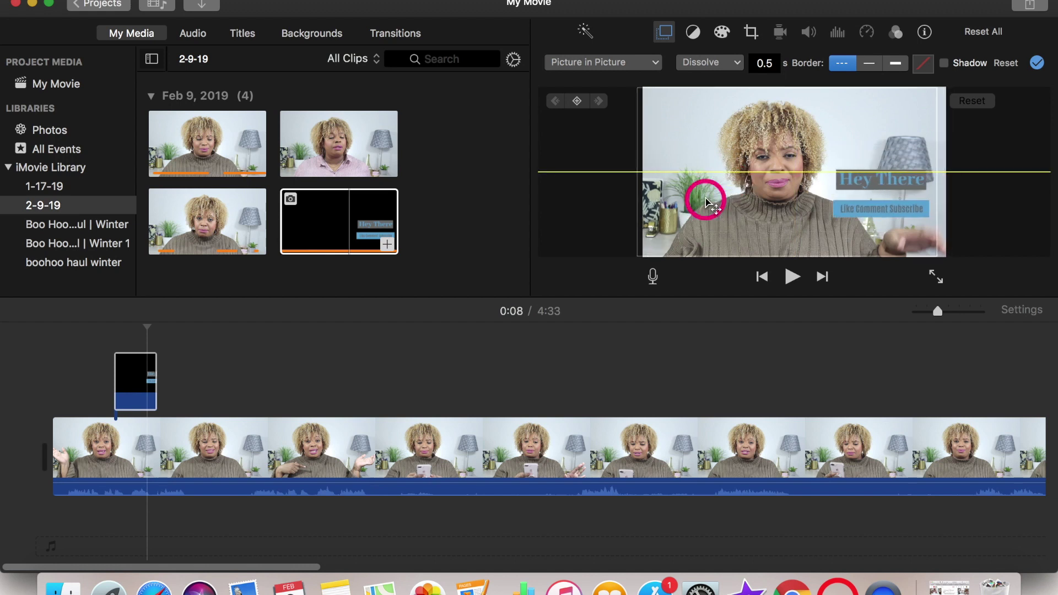
Shrink the overlay slightly and position the Hey There text over the lamp
{"action": "left_click", "coordinate": [930, 90]}
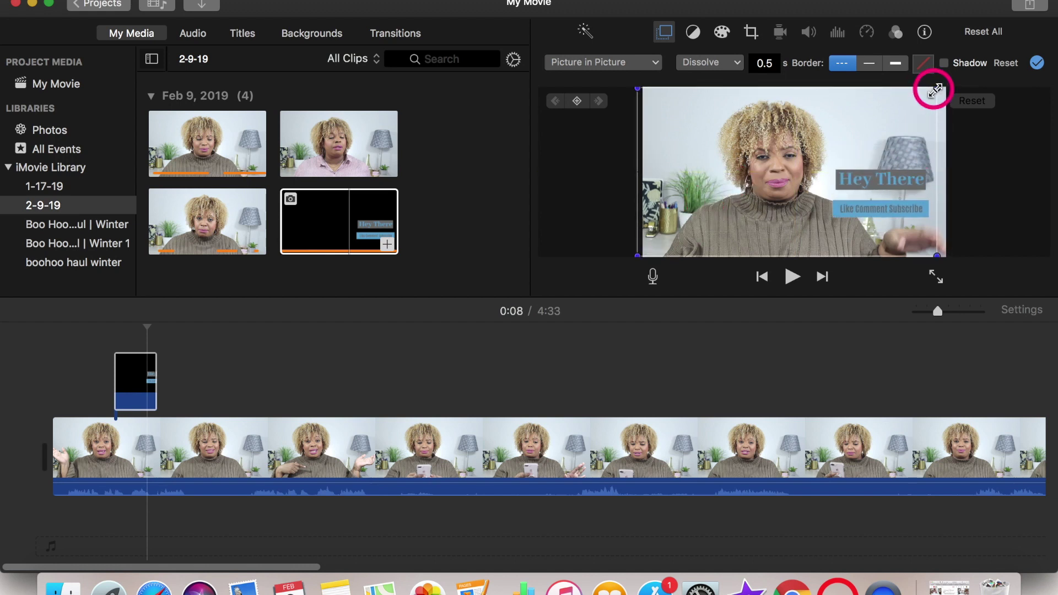
{"action": "left_click_drag", "start_coordinate": [936, 90], "coordinate": [910, 114]}
{"action": "left_click", "coordinate": [811, 194]}
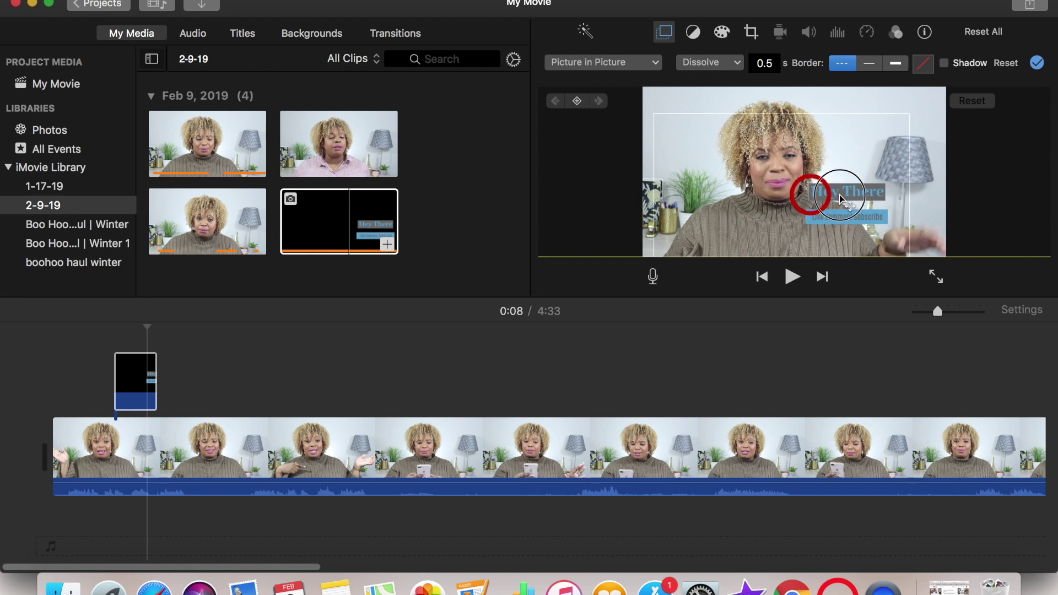
{"action": "left_click_drag", "start_coordinate": [840, 198], "coordinate": [861, 186]}
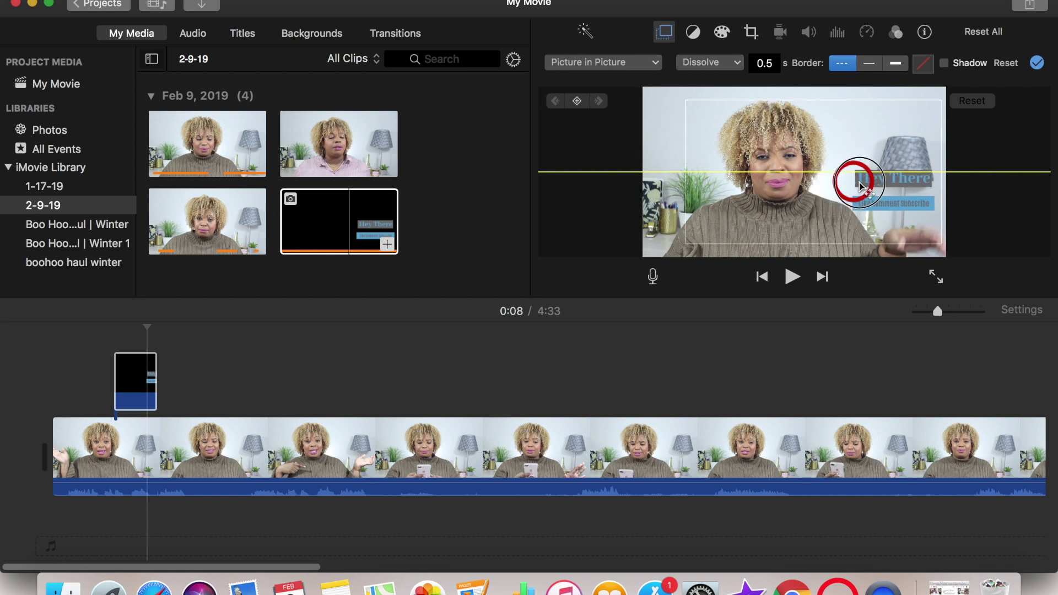
{"action": "left_click", "coordinate": [262, 404]}
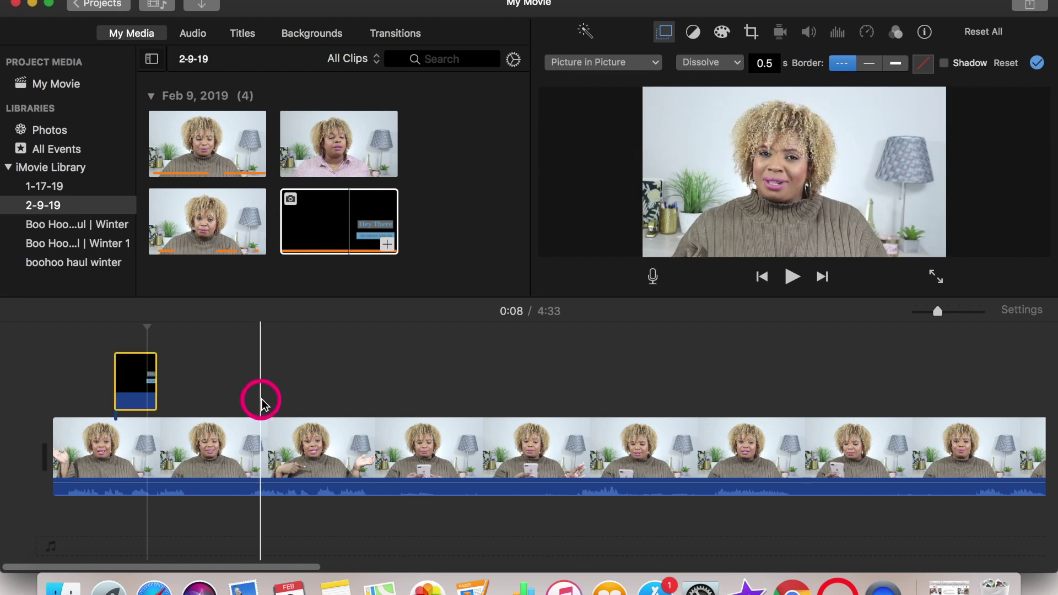
{"action": "left_click", "coordinate": [116, 466]}
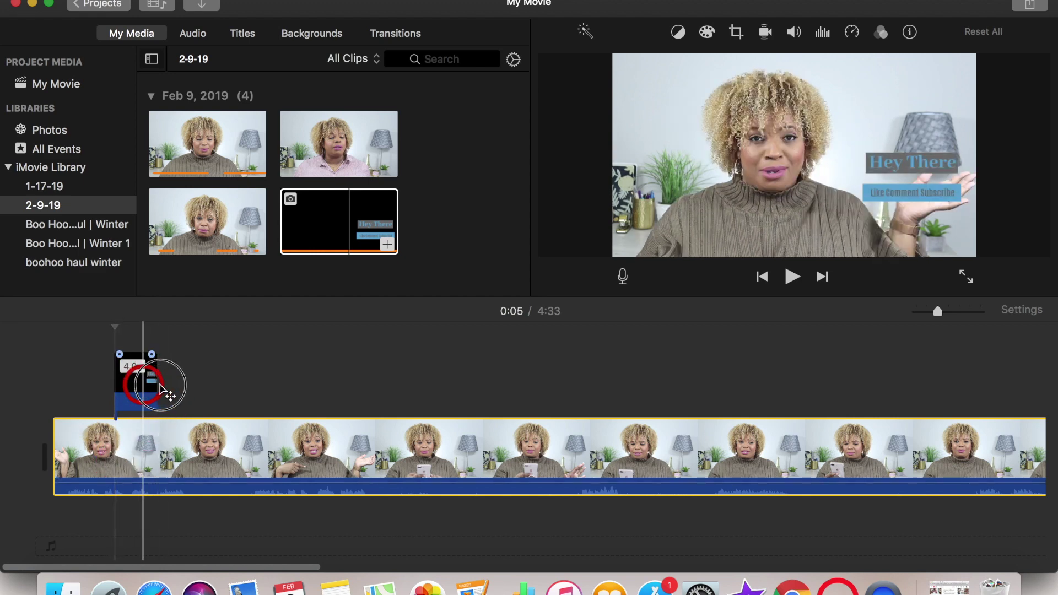
Reselect the overlay clip and play from 0:03 to preview it
{"action": "mouse_move", "coordinate": [161, 389]}
{"action": "left_mouse_down"}
{"action": "mouse_move", "coordinate": [171, 387]}
{"action": "mouse_move", "coordinate": [152, 392]}
{"action": "left_mouse_up"}
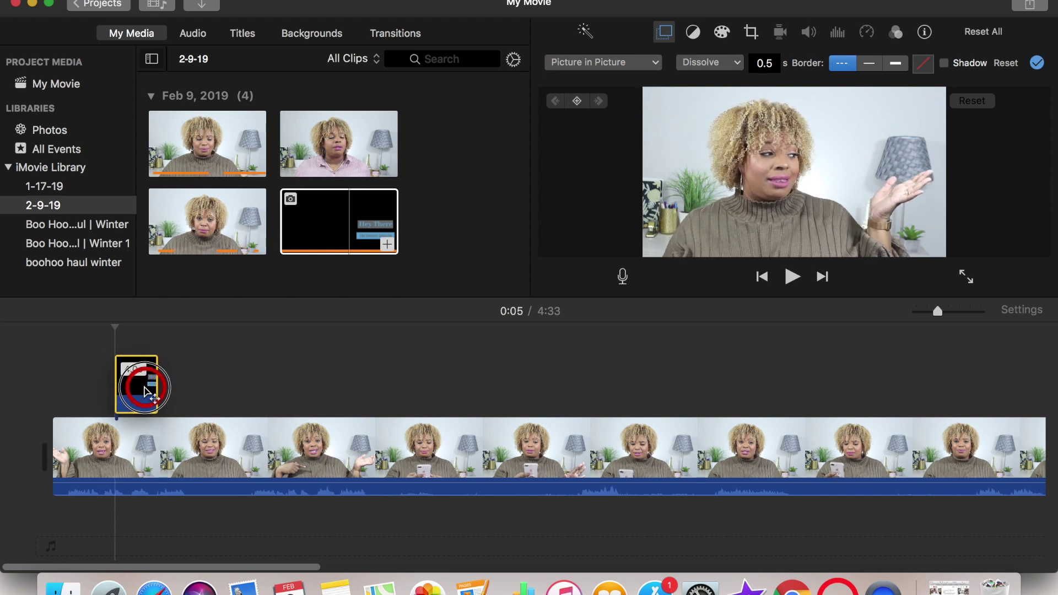
{"action": "left_click_drag", "start_coordinate": [148, 392], "coordinate": [150, 389]}
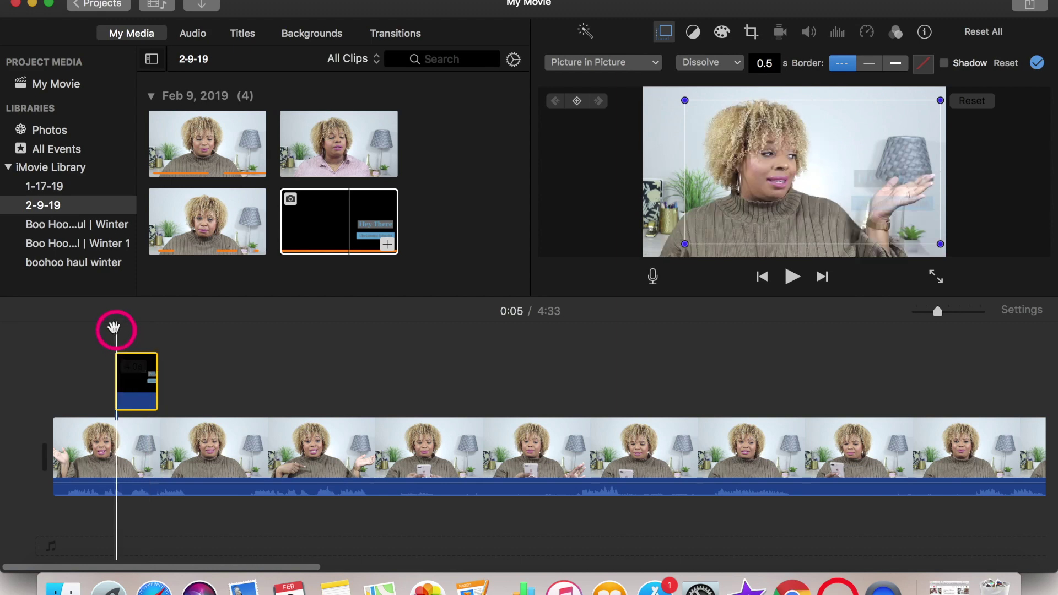
{"action": "left_click", "coordinate": [87, 329]}
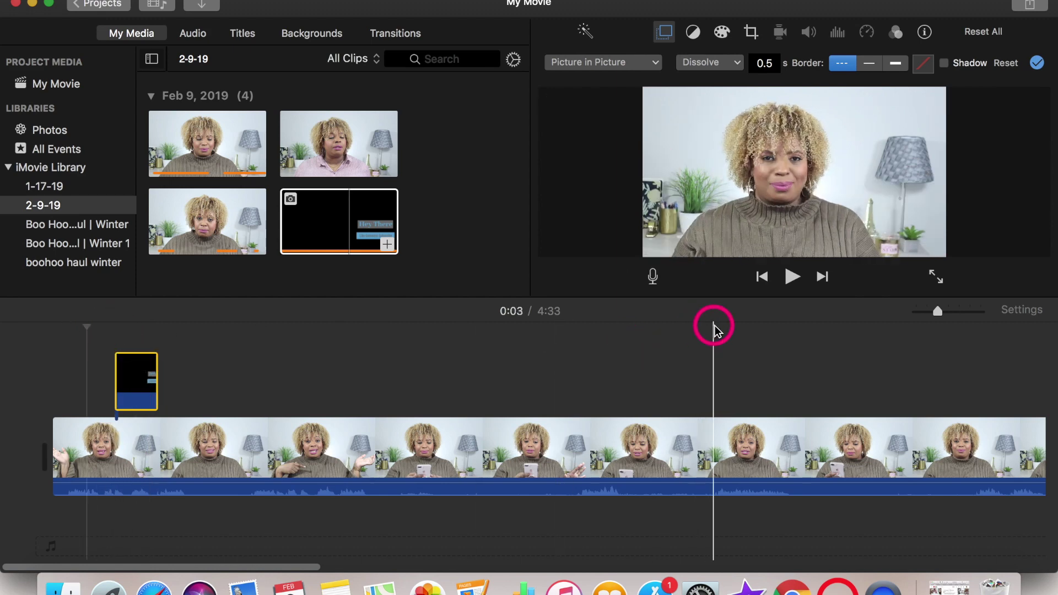
{"action": "left_click", "coordinate": [791, 277]}
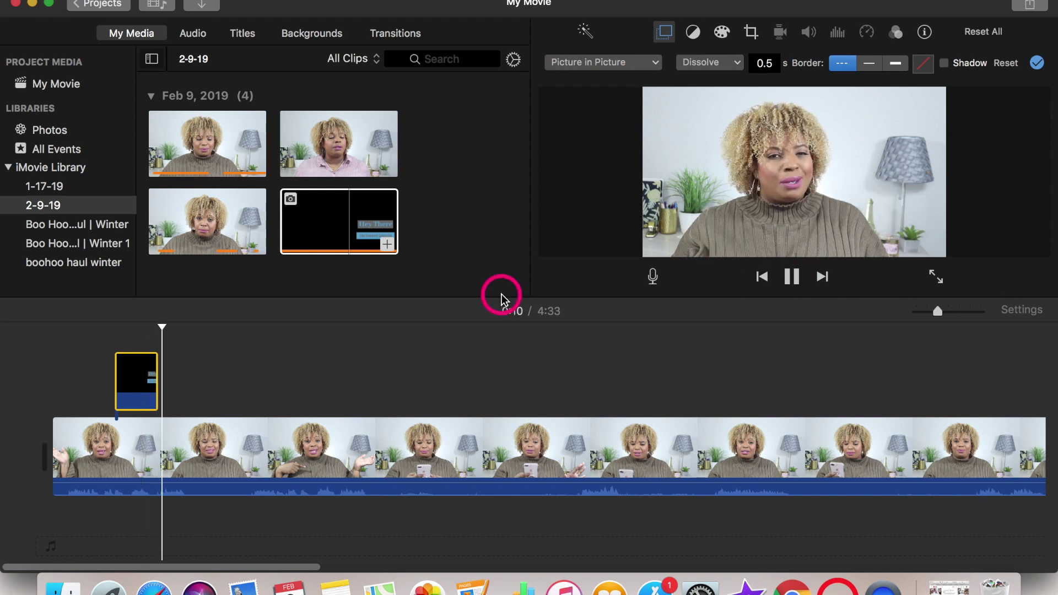
{"action": "left_click", "coordinate": [125, 386]}
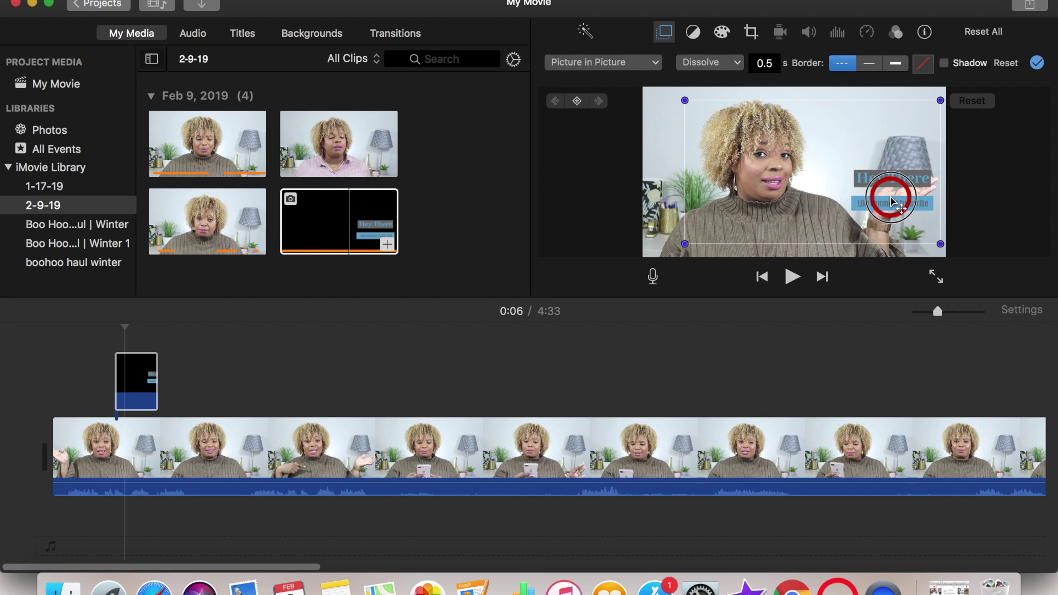
Raise the Hey There overlay slightly higher and preview from 0:05 to 0:08
{"action": "left_click_drag", "start_coordinate": [892, 200], "coordinate": [892, 172]}
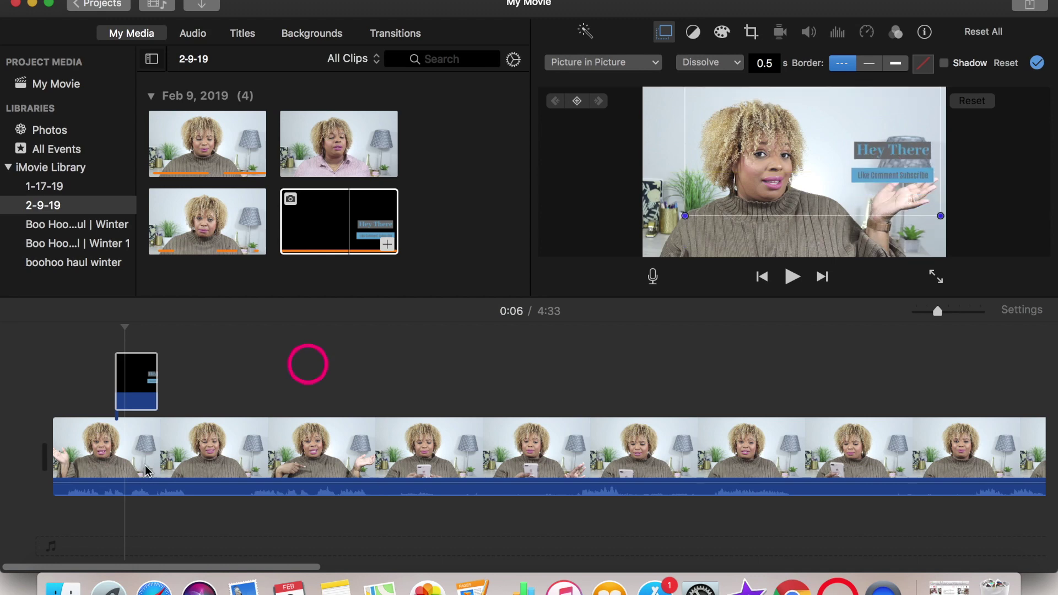
{"action": "mouse_move", "coordinate": [95, 333]}
{"action": "left_mouse_down"}
{"action": "mouse_move", "coordinate": [122, 324]}
{"action": "mouse_move", "coordinate": [110, 326]}
{"action": "left_mouse_up"}
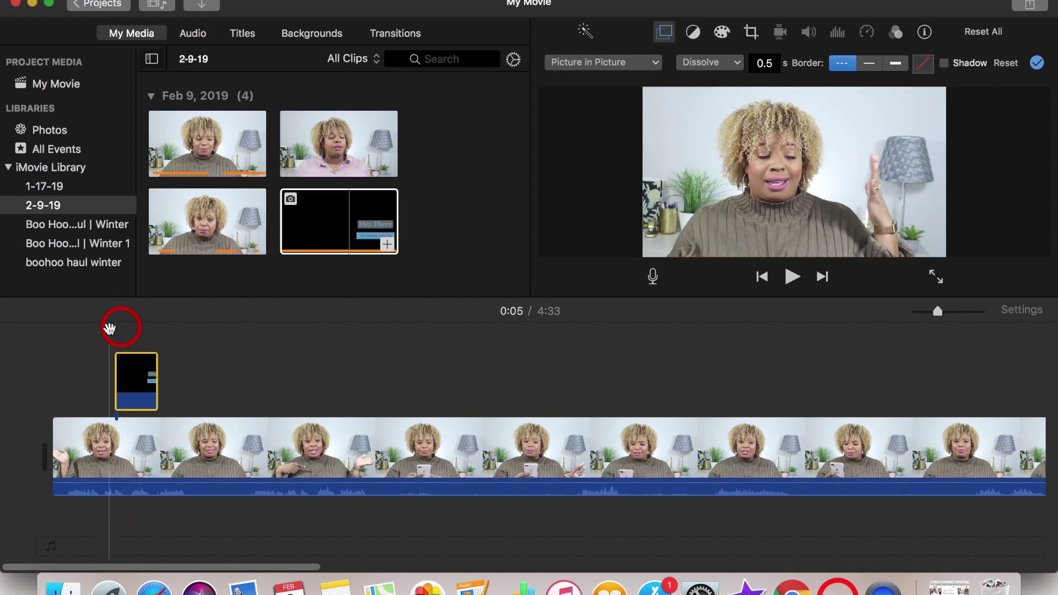
{"action": "left_click", "coordinate": [794, 278]}
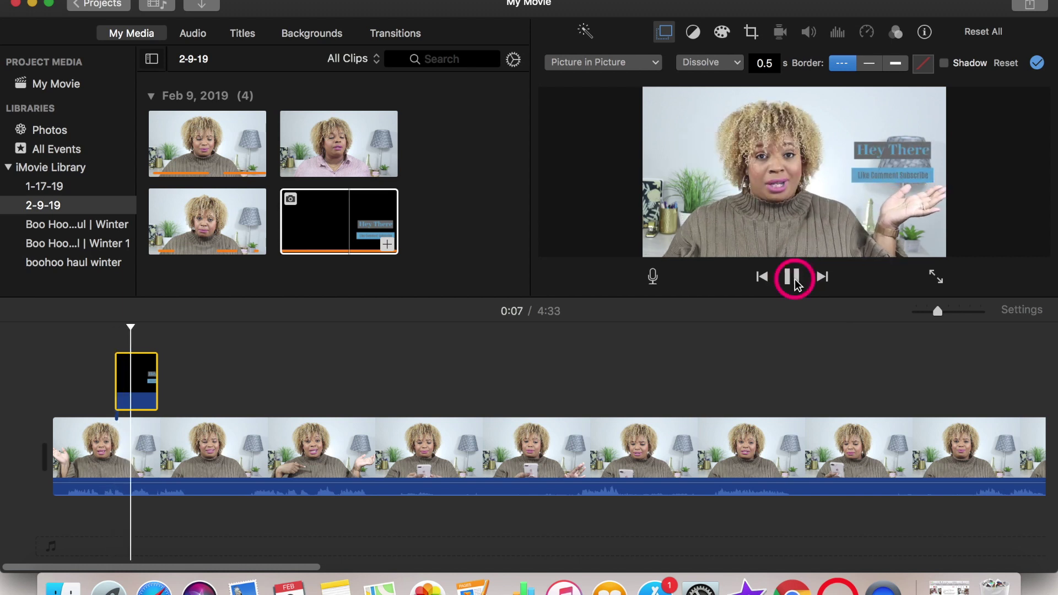
{"action": "left_click", "coordinate": [796, 284]}
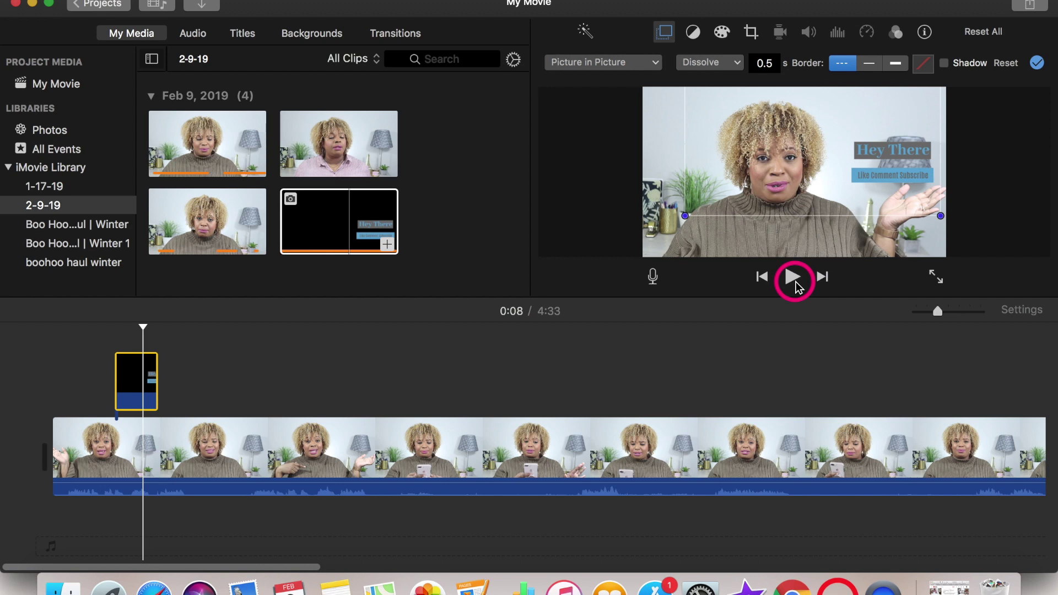
Replay from 0:04 to check the overlay appearing, then rewind to 0:04
{"action": "left_click", "coordinate": [103, 325]}
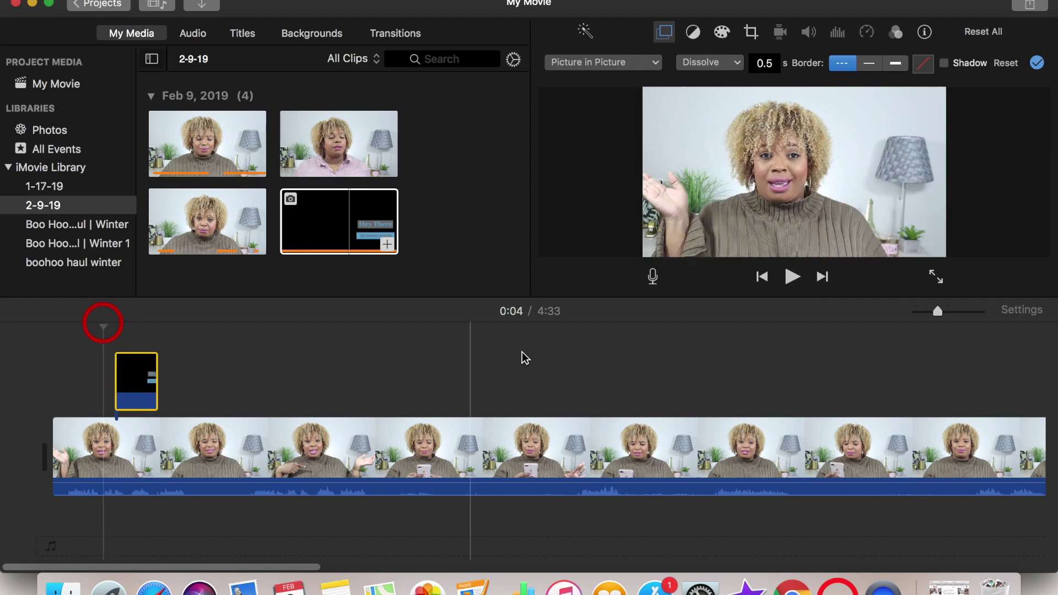
{"action": "left_click", "coordinate": [792, 278]}
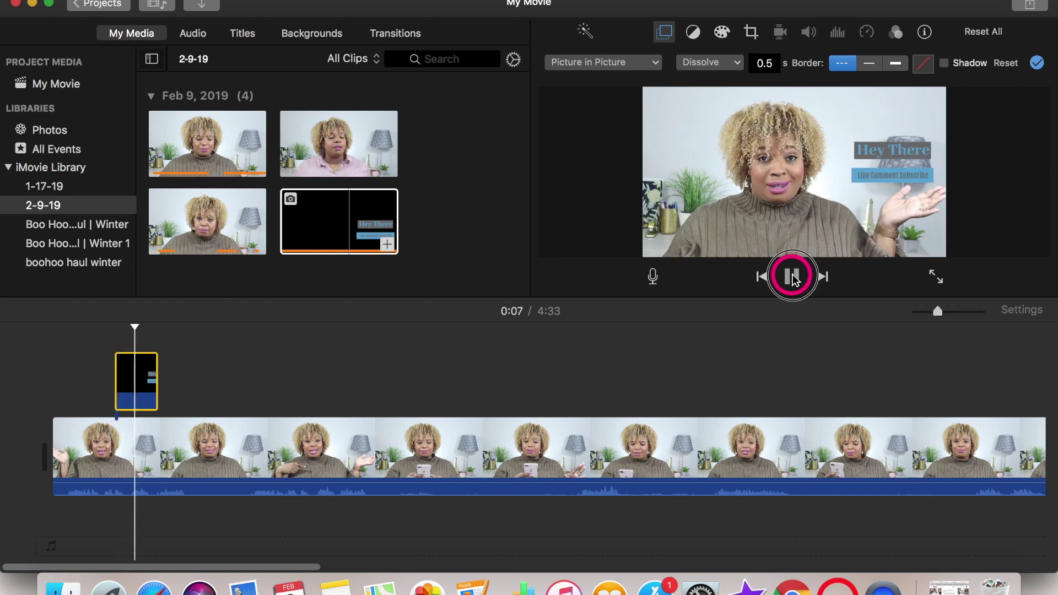
{"action": "left_click", "coordinate": [792, 277]}
{"action": "left_click_drag", "start_coordinate": [136, 325], "coordinate": [104, 325]}
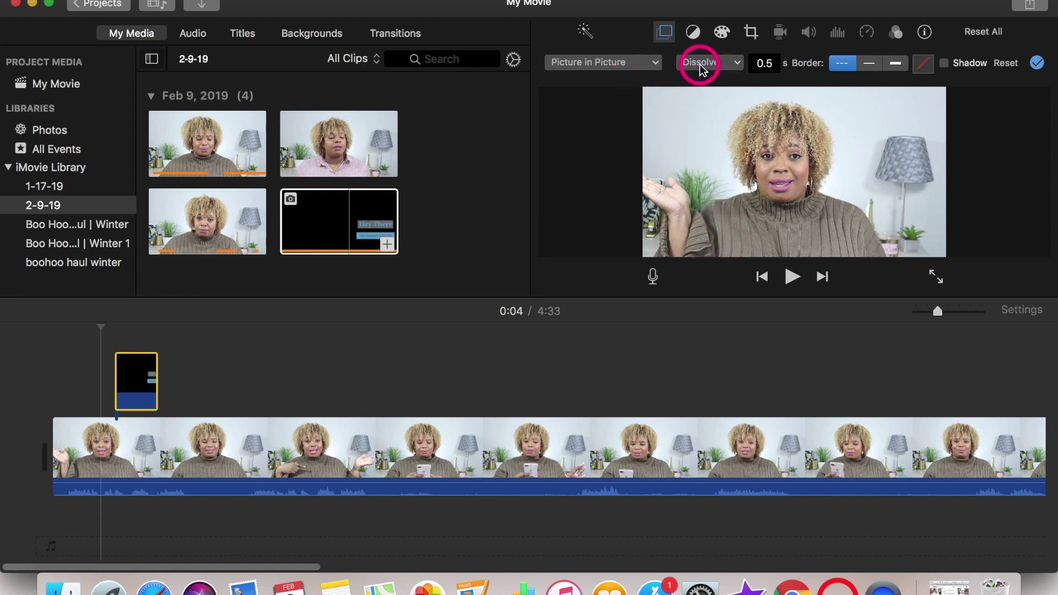
Switch the overlay's transition from Dissolve to Zoom and preview the zoom-in
{"action": "left_click", "coordinate": [738, 64]}
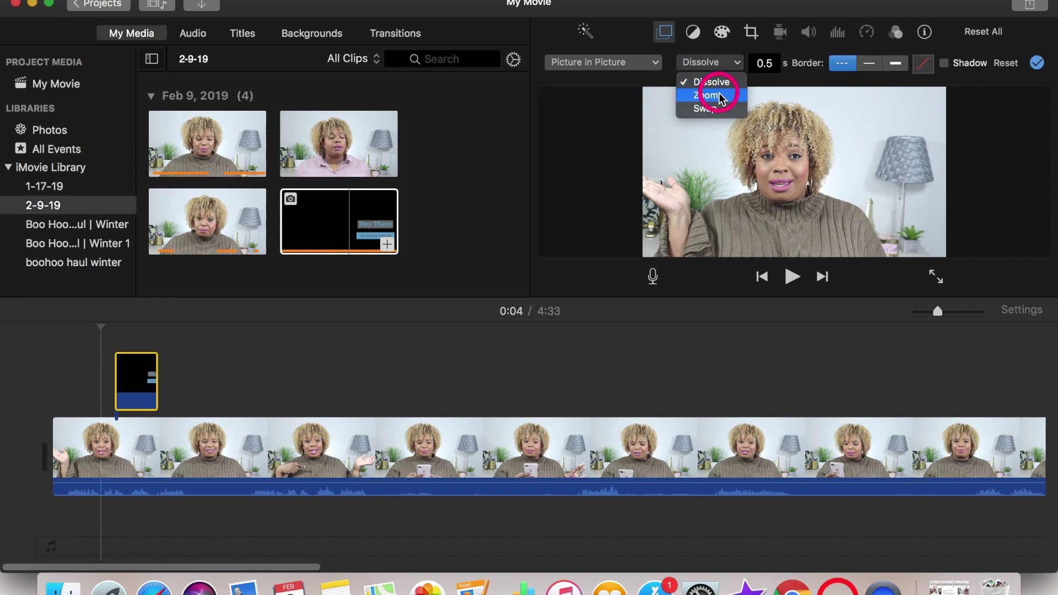
{"action": "left_click", "coordinate": [721, 97]}
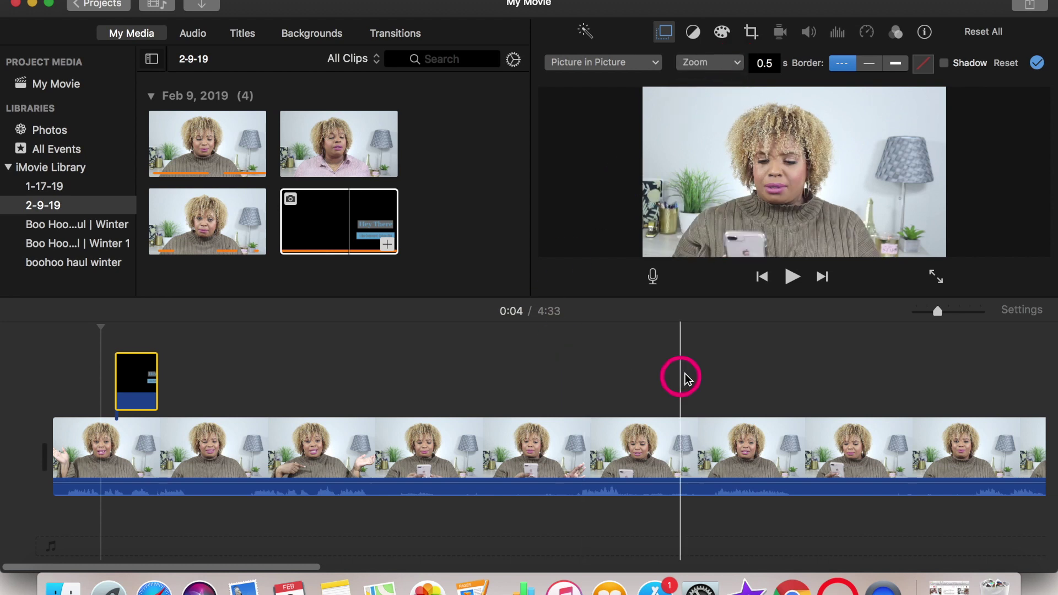
{"action": "left_click", "coordinate": [792, 276]}
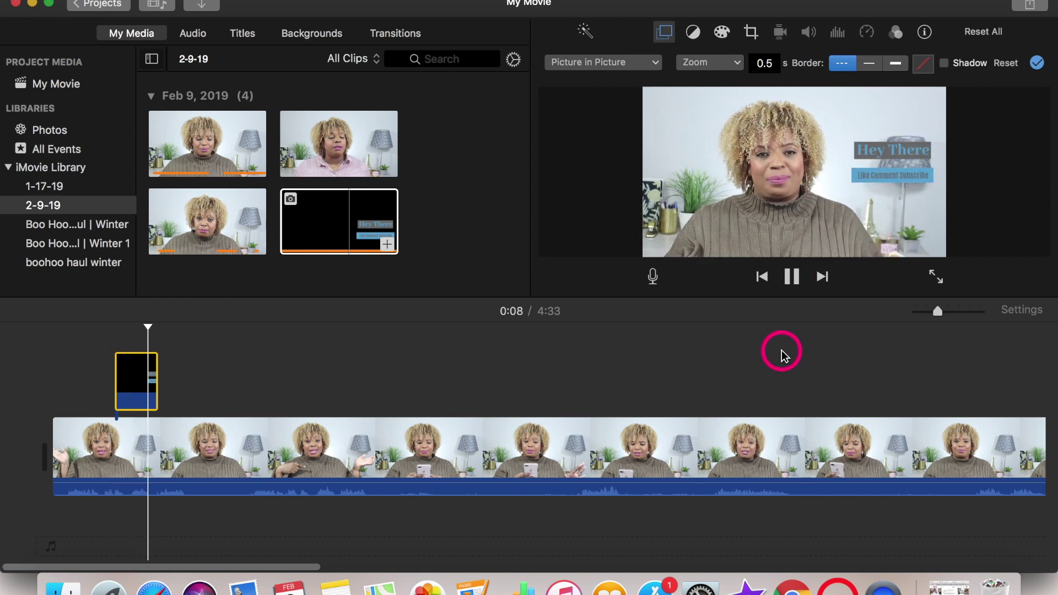
{"action": "left_click", "coordinate": [797, 276]}
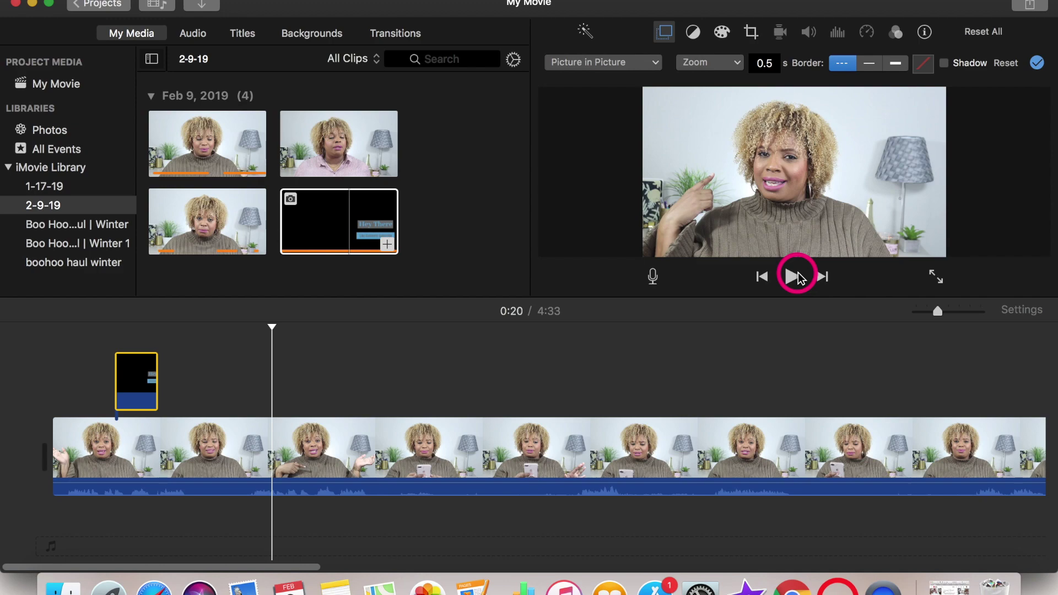